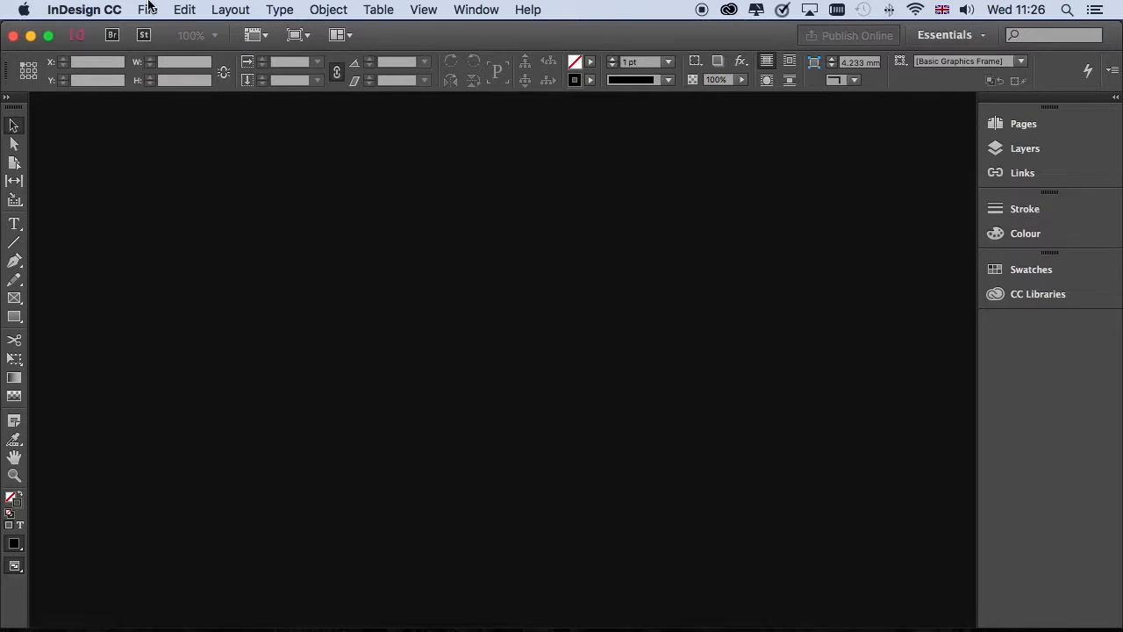
Start a new document with Digital Publishing intent, iPad page size and landscape orientation, without a primary text frame.
mouse_move(160, 35)
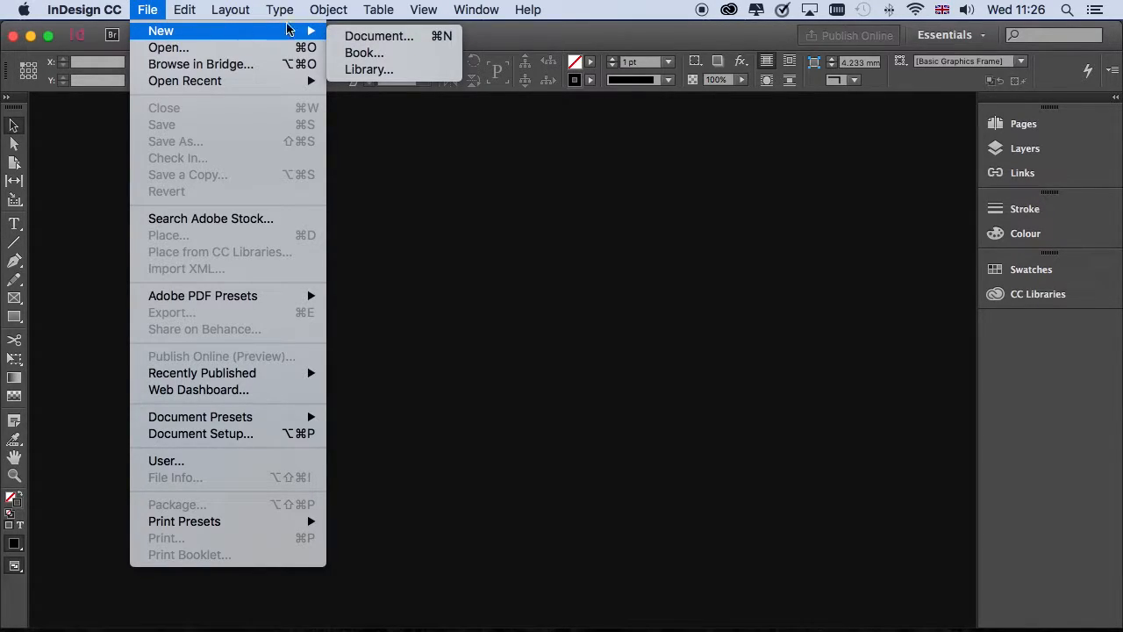
click(389, 41)
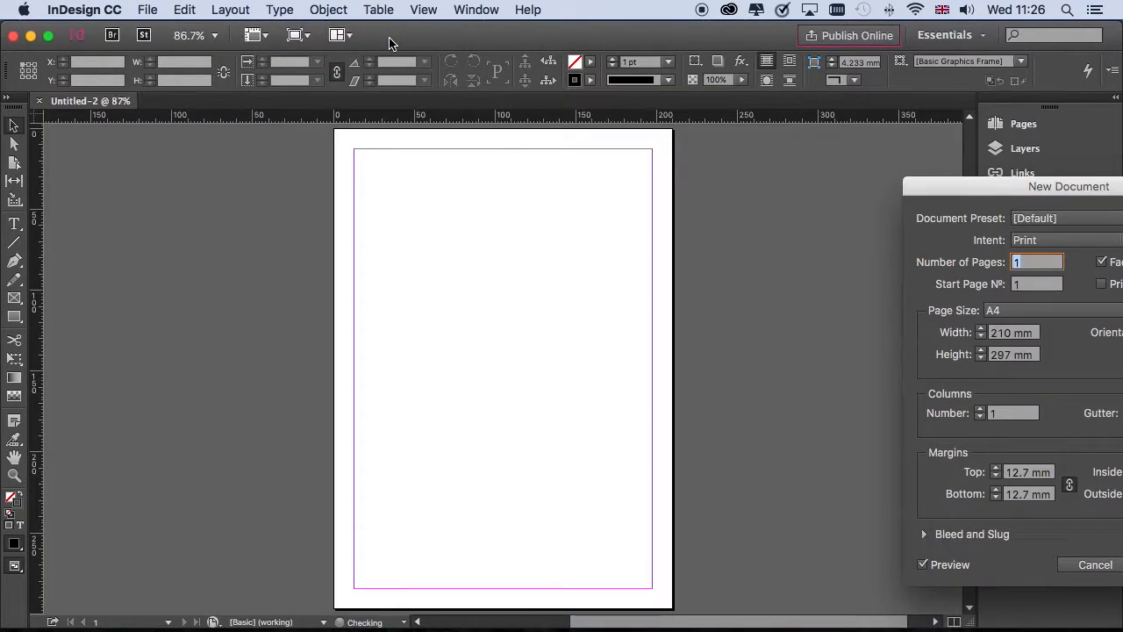
drag(958, 194, 757, 149)
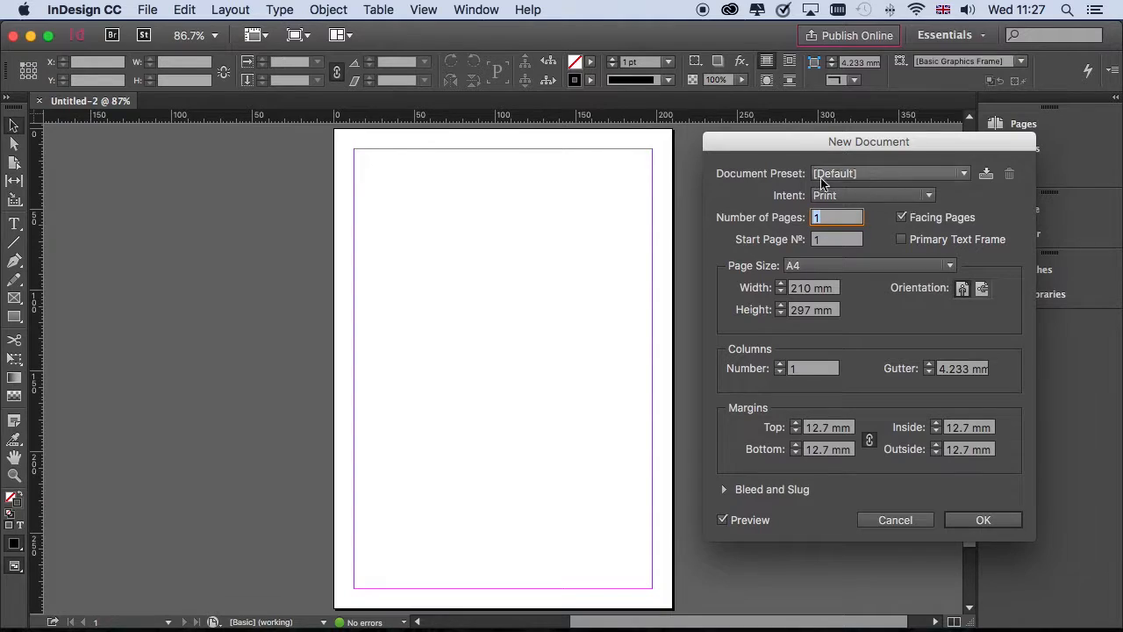
click(901, 198)
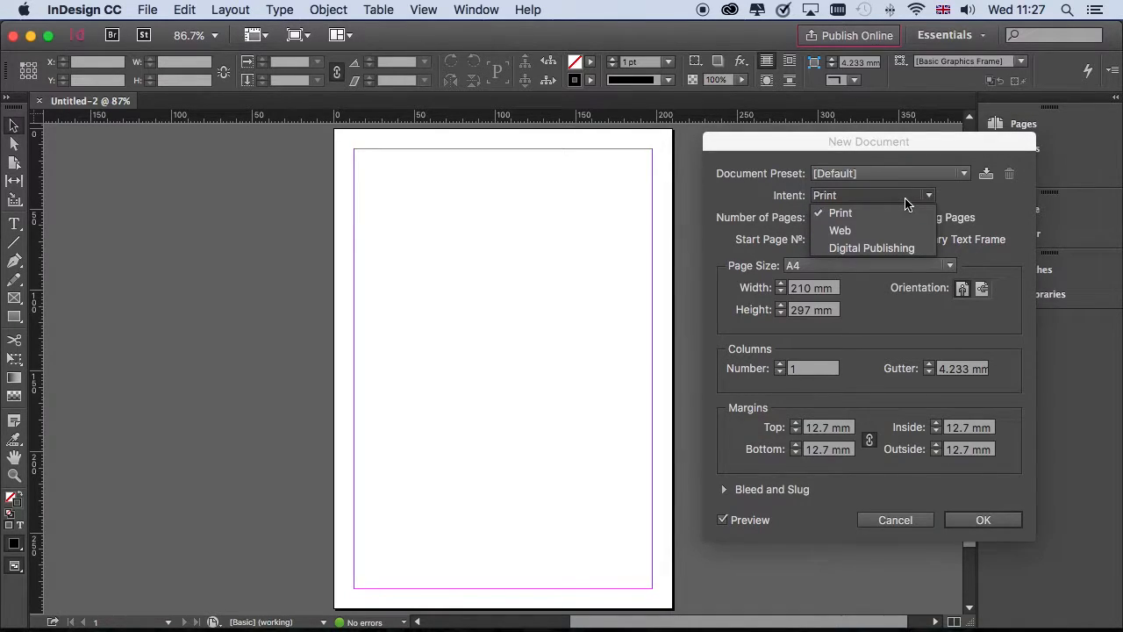
click(888, 249)
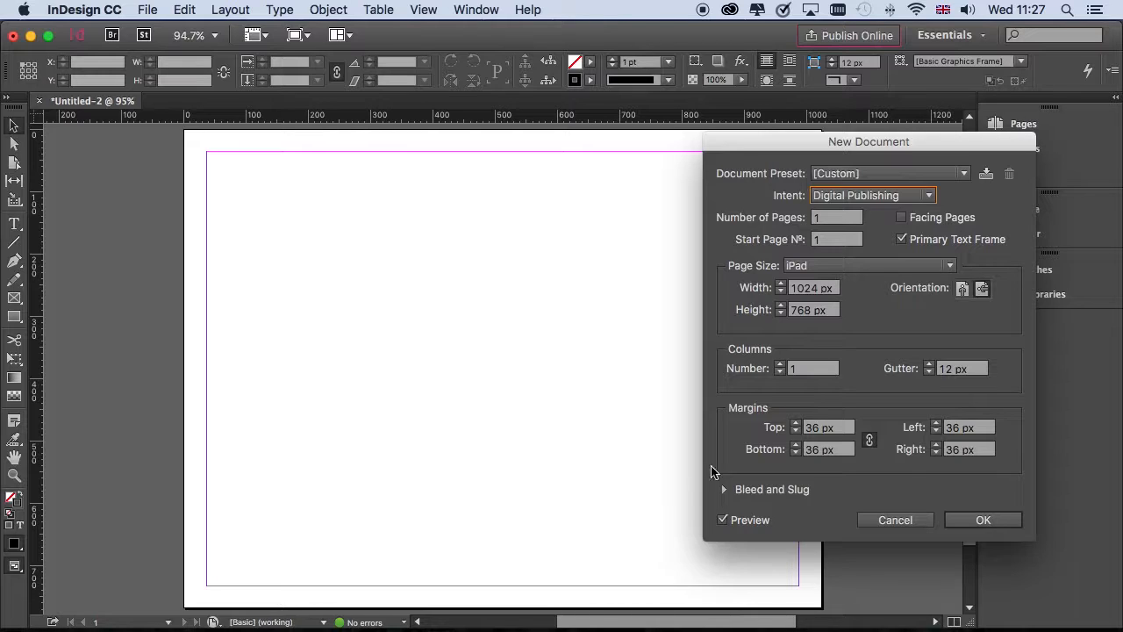
click(962, 289)
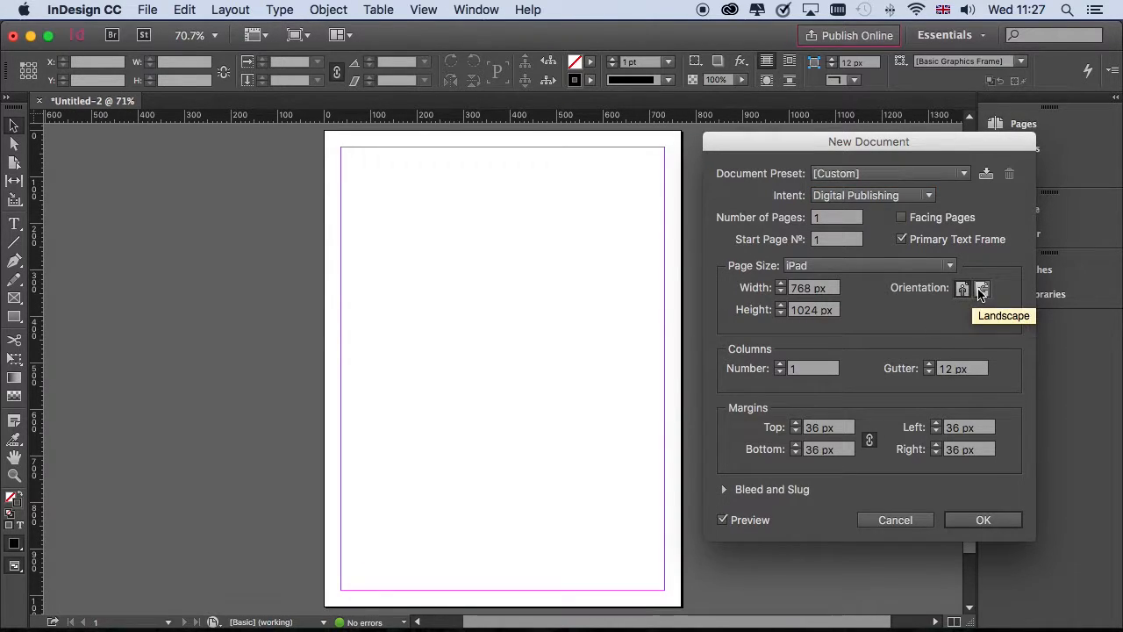
click(981, 290)
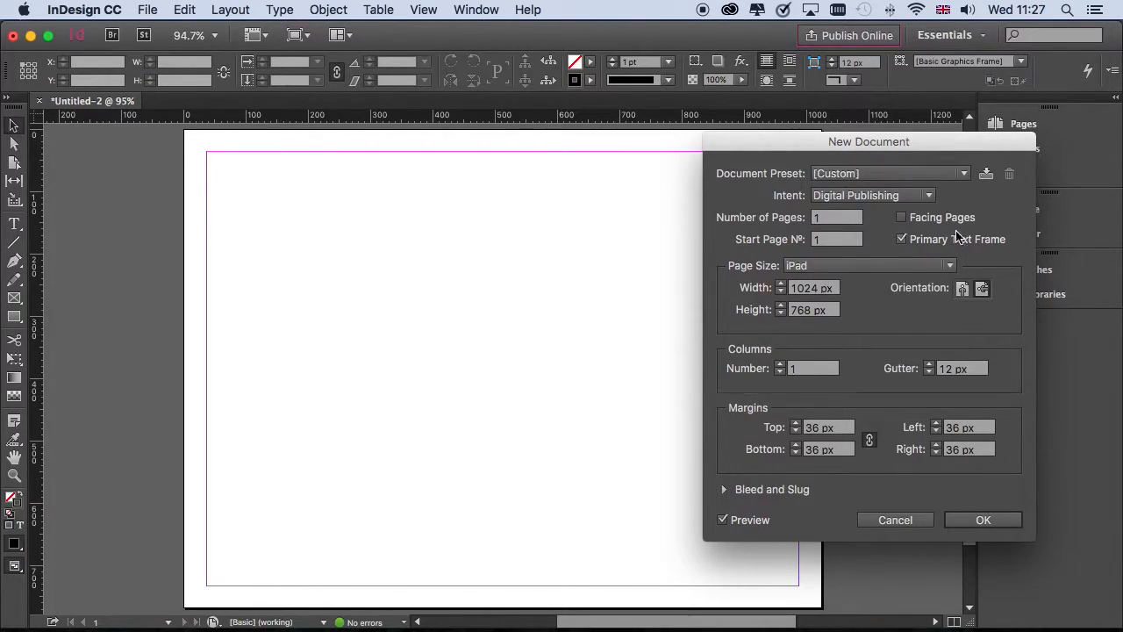
click(902, 240)
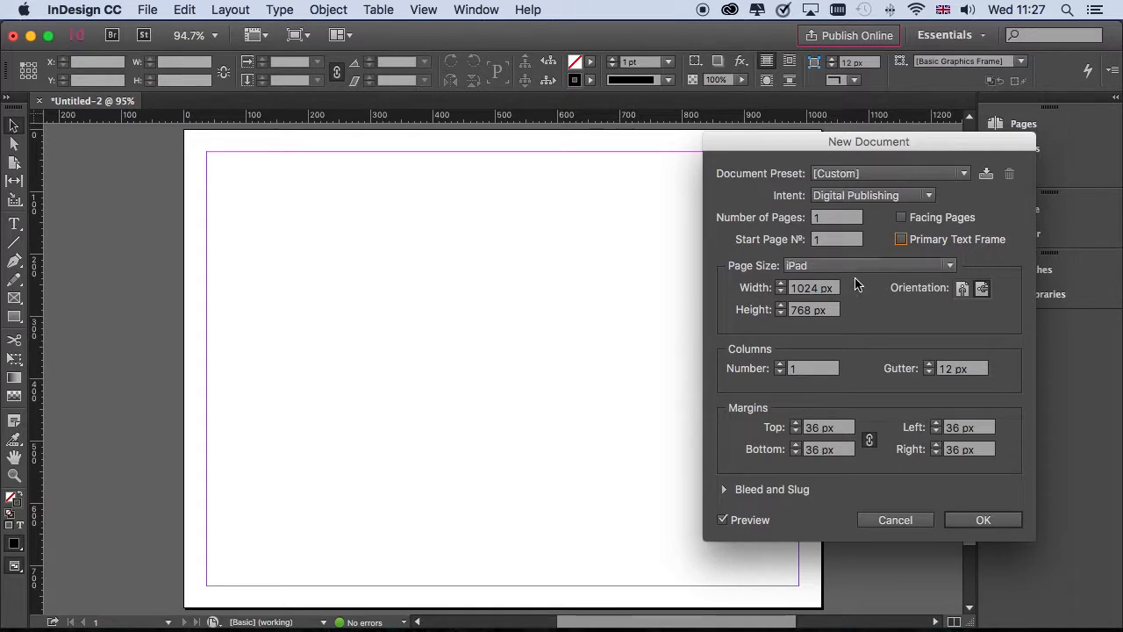
Give the new document 8 columns with a 5 mm gutter.
click(780, 364)
click(780, 364)
click(780, 364)
click(780, 364)
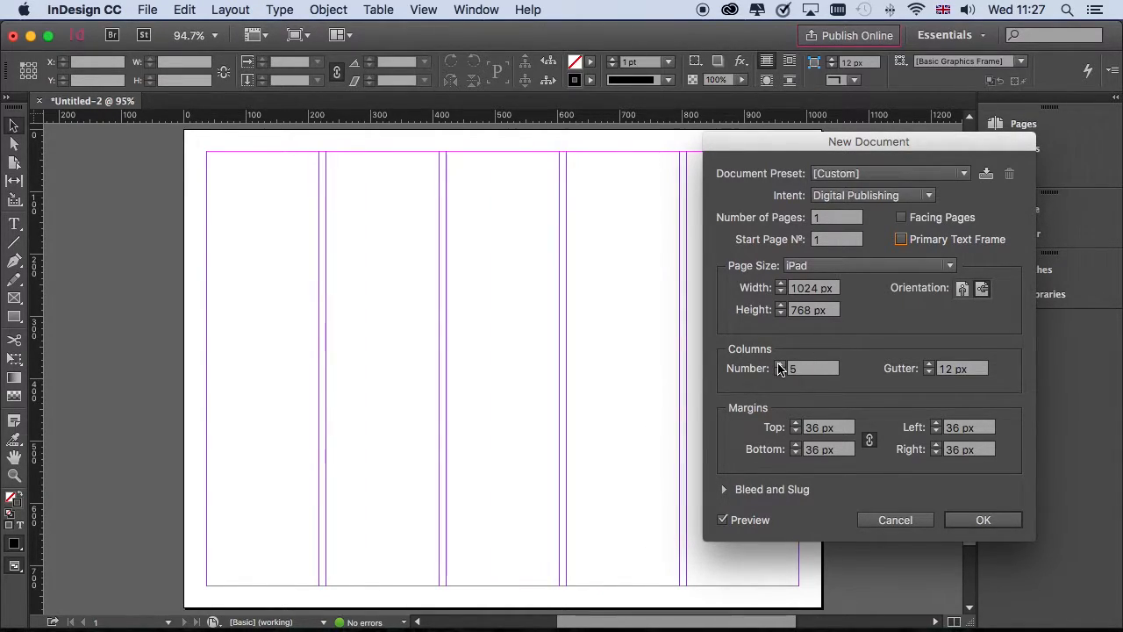
click(779, 364)
click(780, 364)
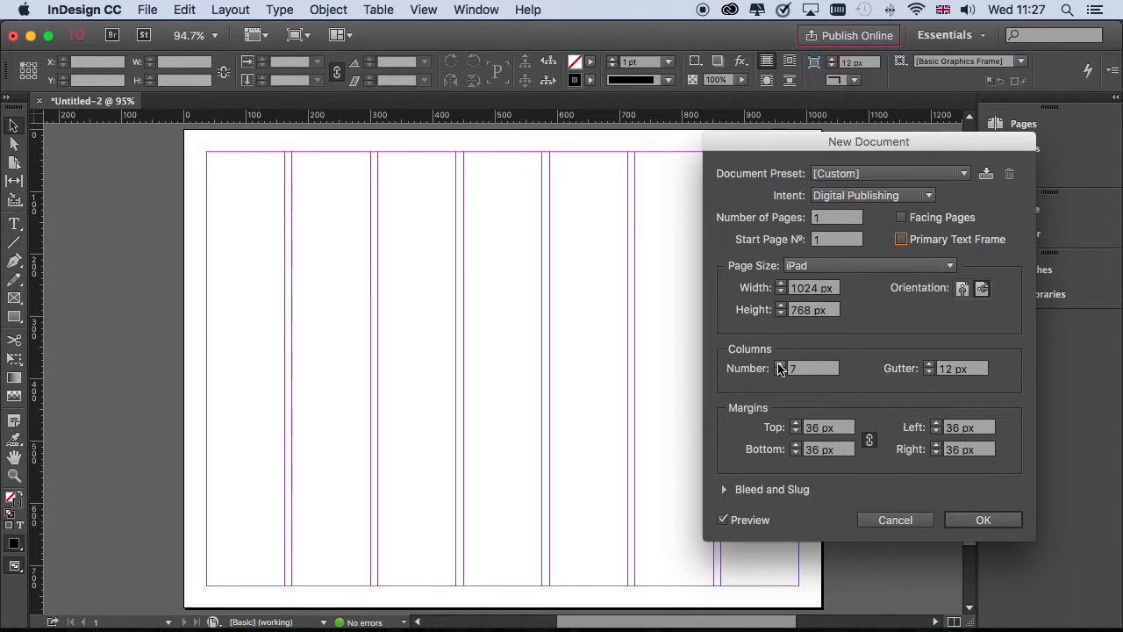
click(780, 364)
drag(984, 372, 922, 368)
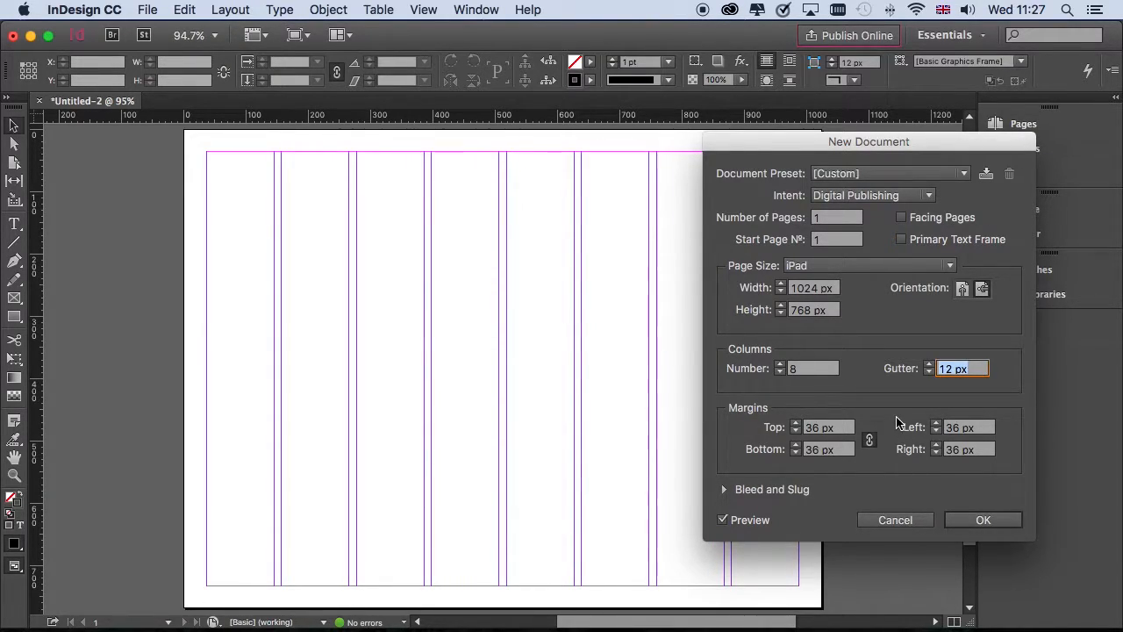
text(5mm)
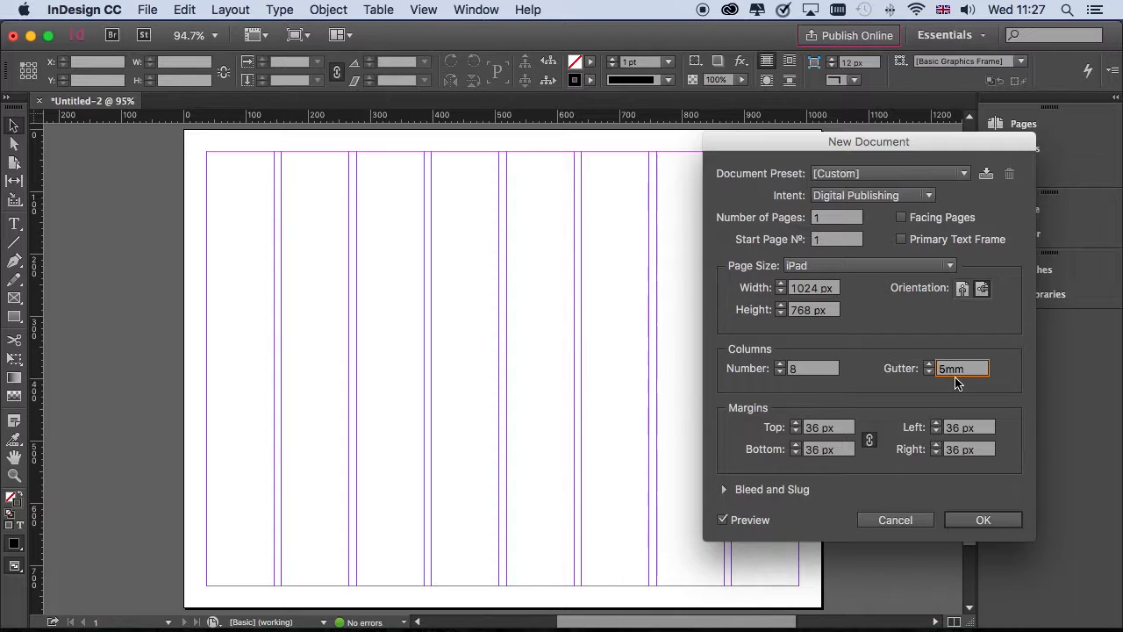
key(Tab)
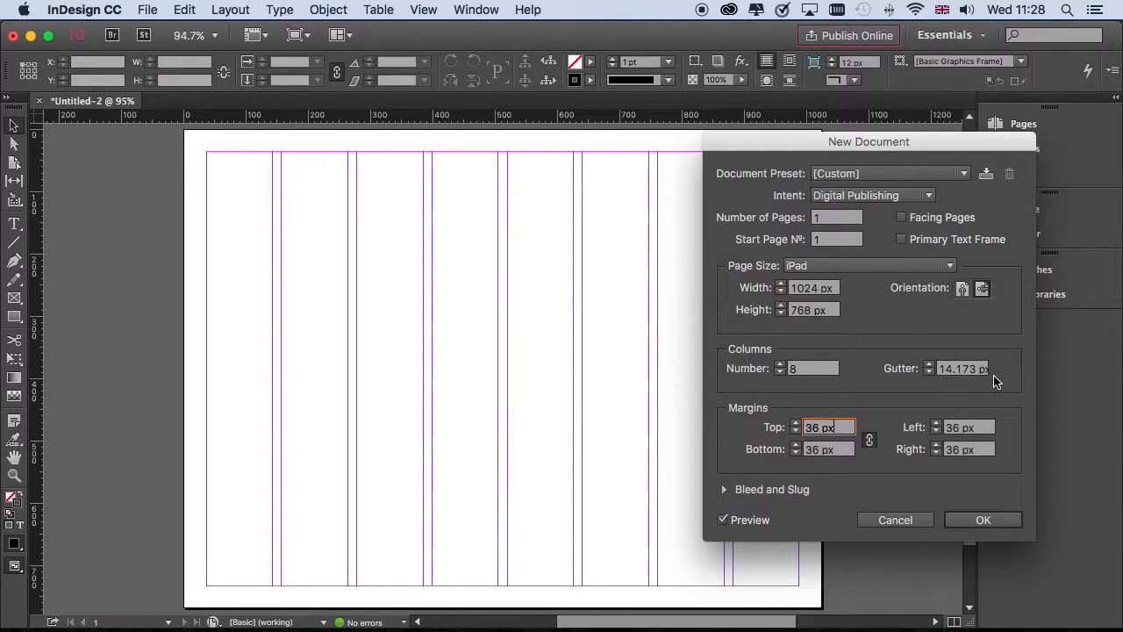
Set all four page margins to 20 mm and create the document.
drag(844, 427, 785, 427)
text(20m)
click(835, 451)
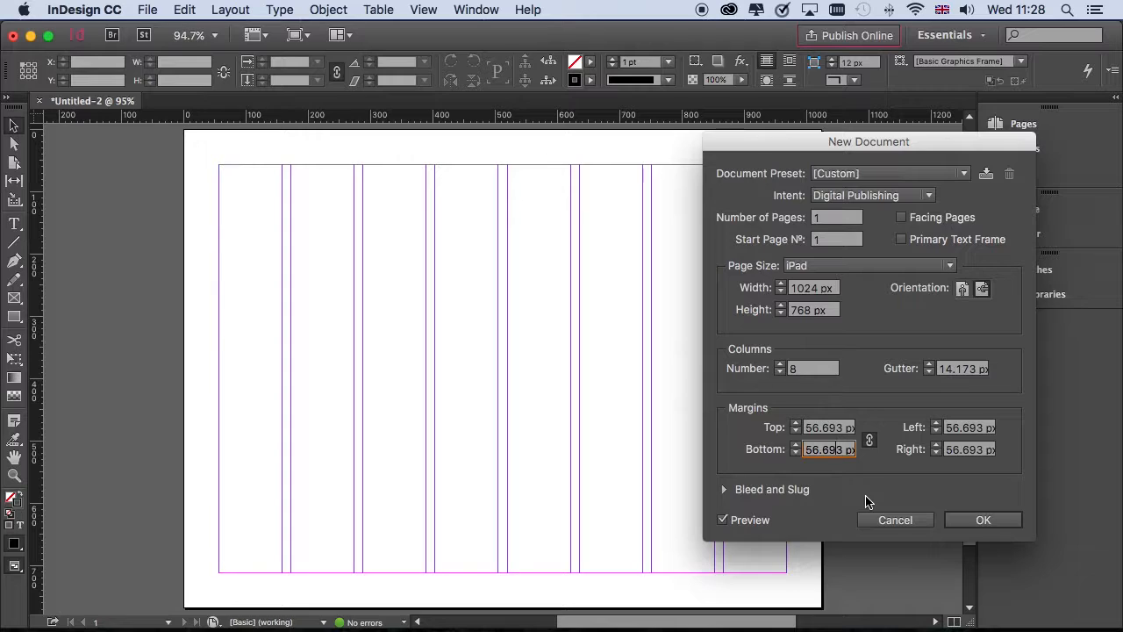
click(980, 521)
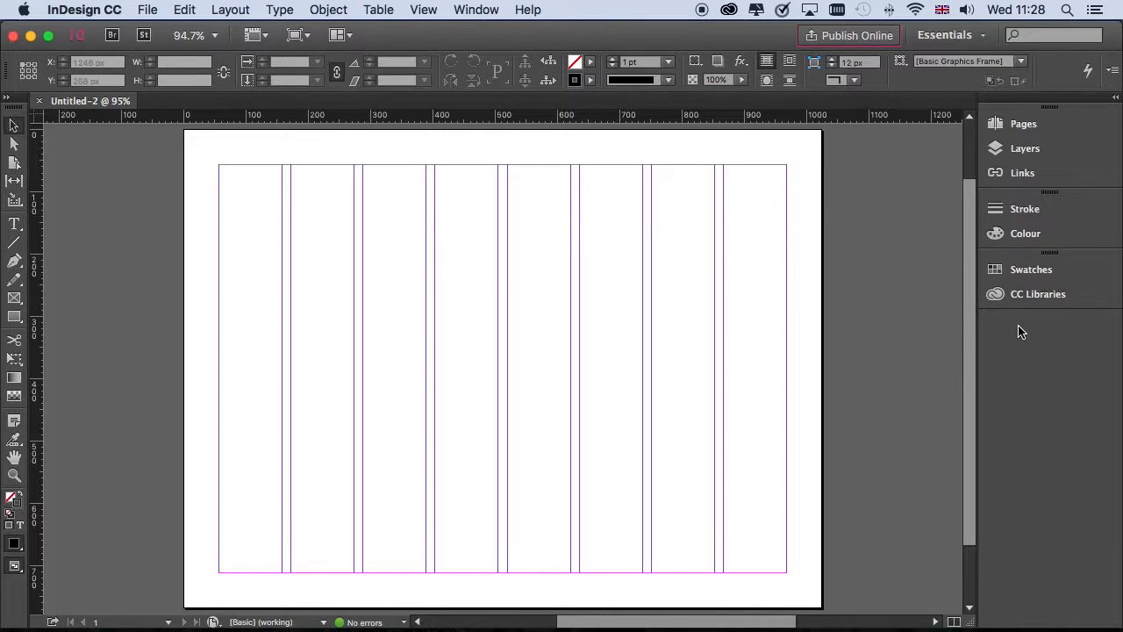
Switch the workspace to Digital Publishing.
click(469, 8)
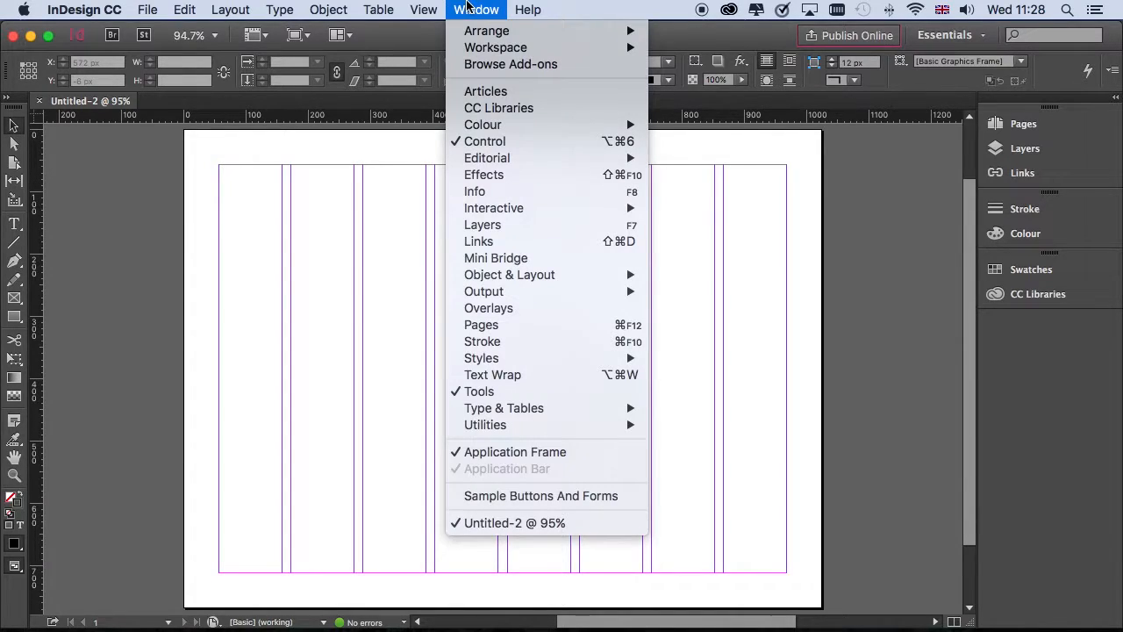
mouse_move(491, 47)
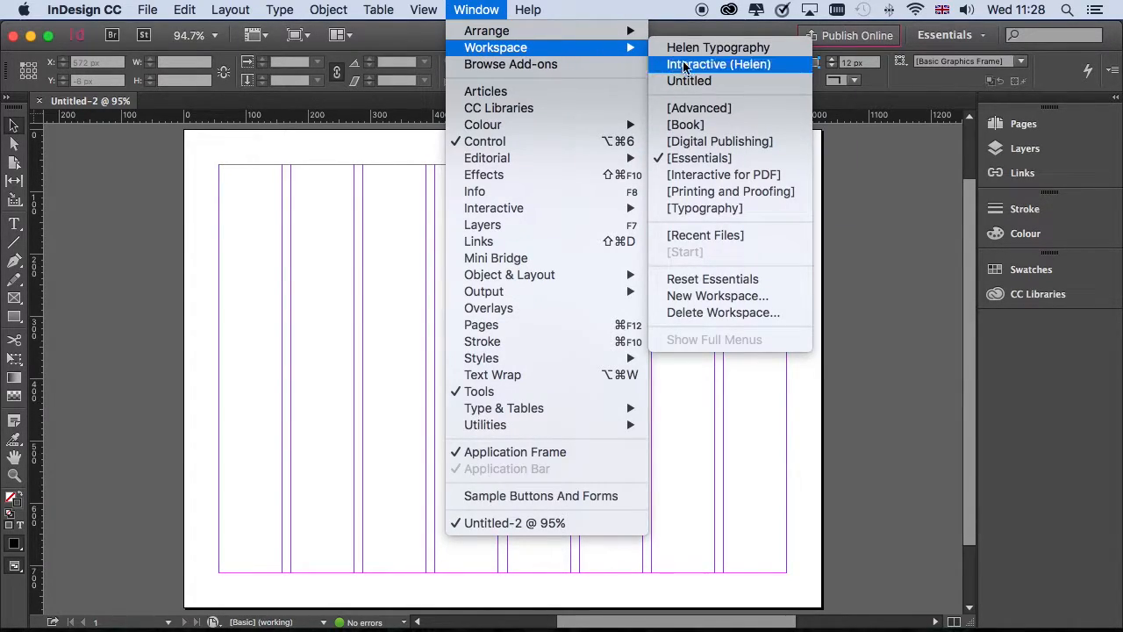
click(743, 142)
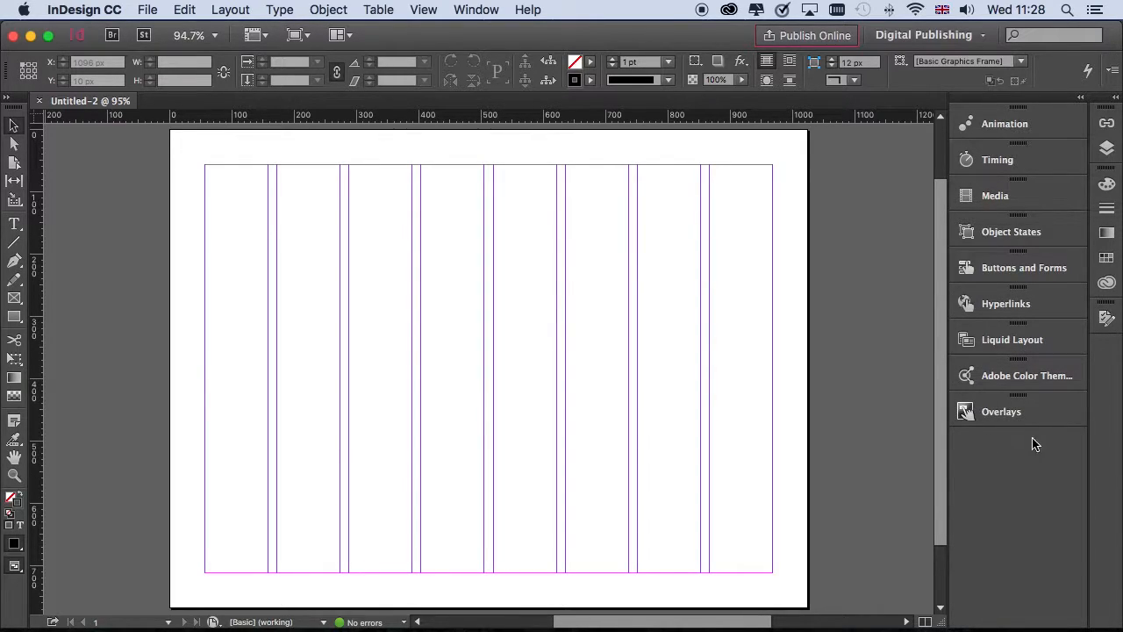
Show the Pages panel and dock it below Overlays.
click(468, 9)
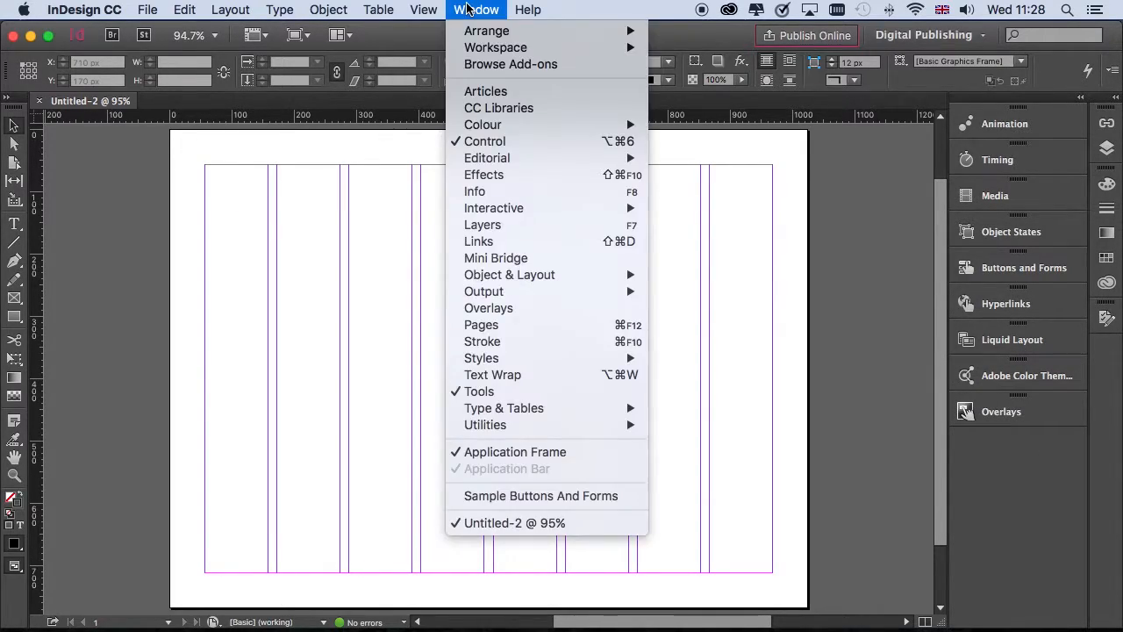
click(487, 325)
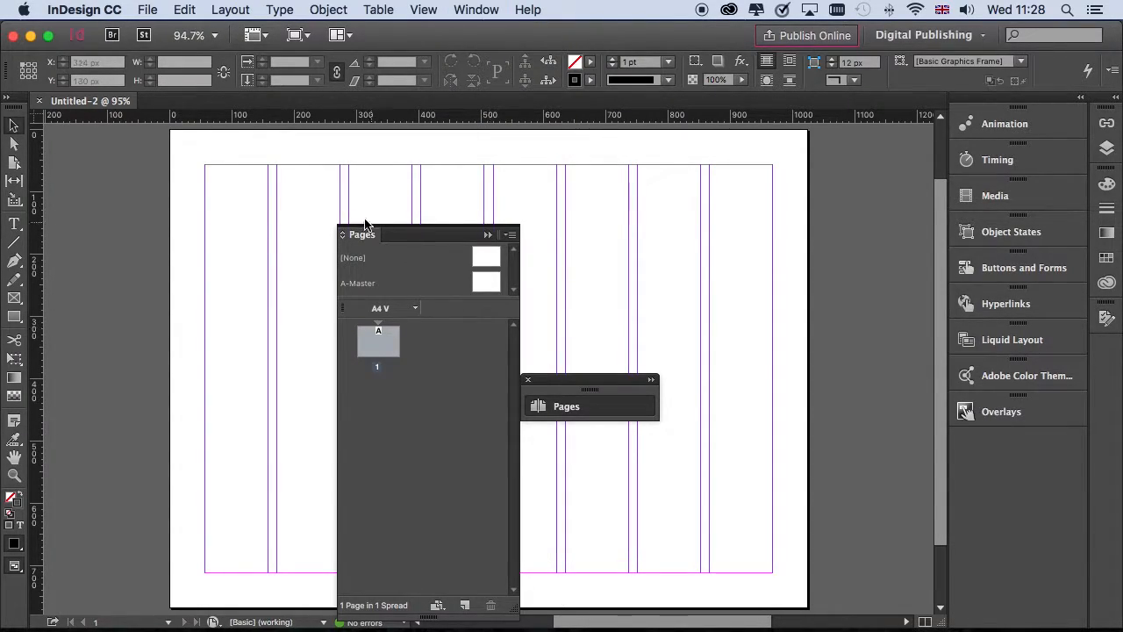
drag(369, 235, 980, 441)
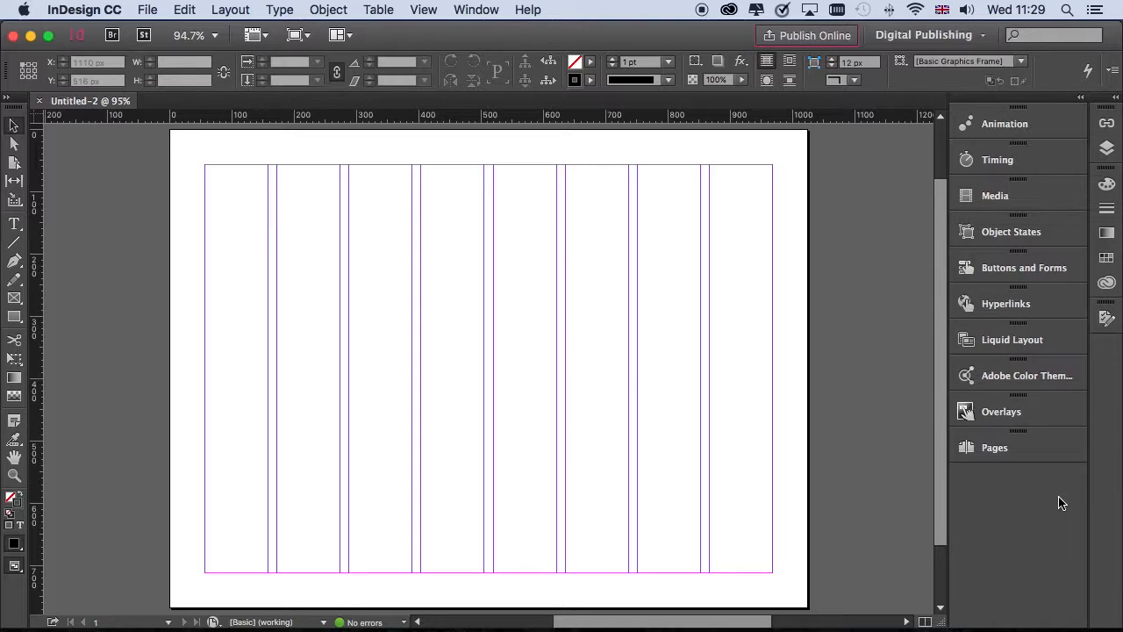
On the A-Master page, place JOURNAL MASTHEAD.ai just above the last column, about 105 px wide and 28 px high, and collapse the Pages panel.
click(991, 451)
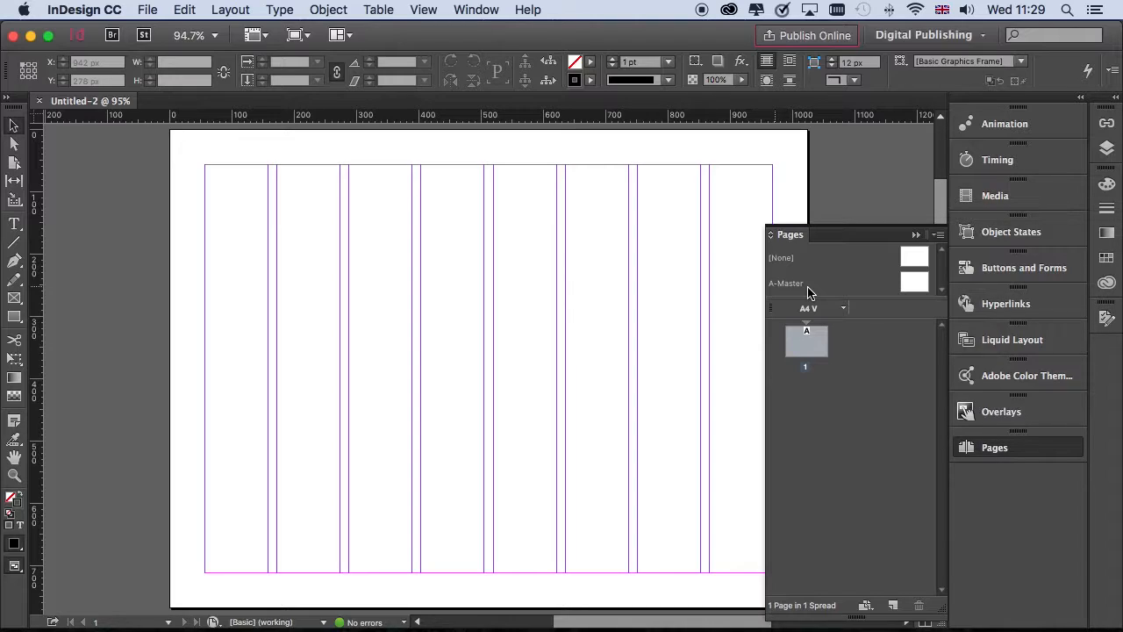
double_click(915, 283)
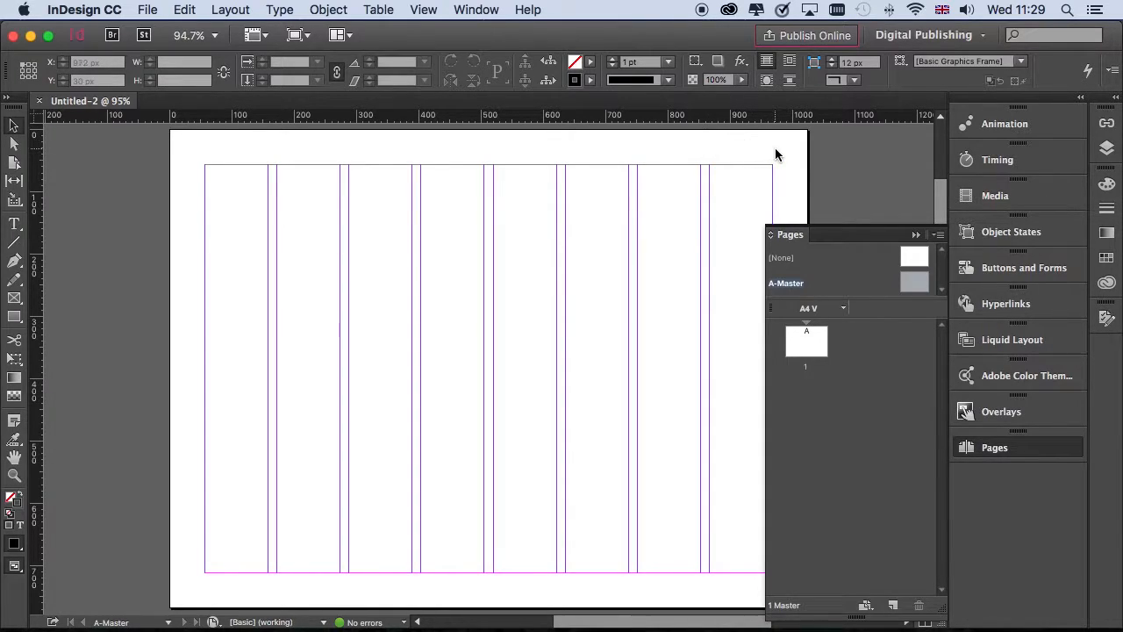
click(147, 10)
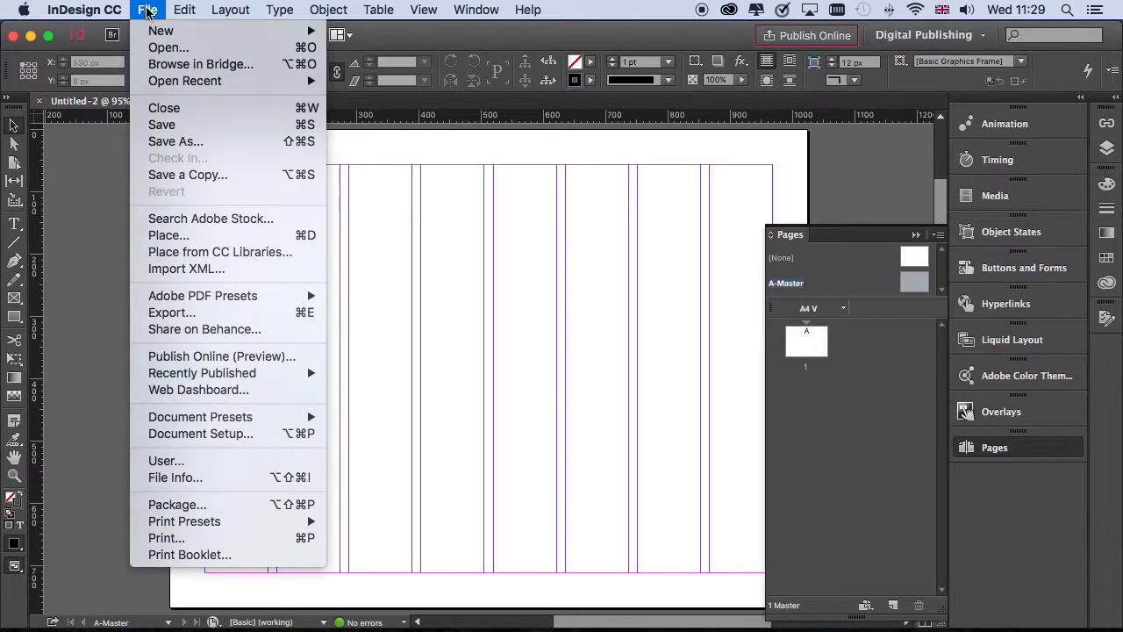
click(175, 238)
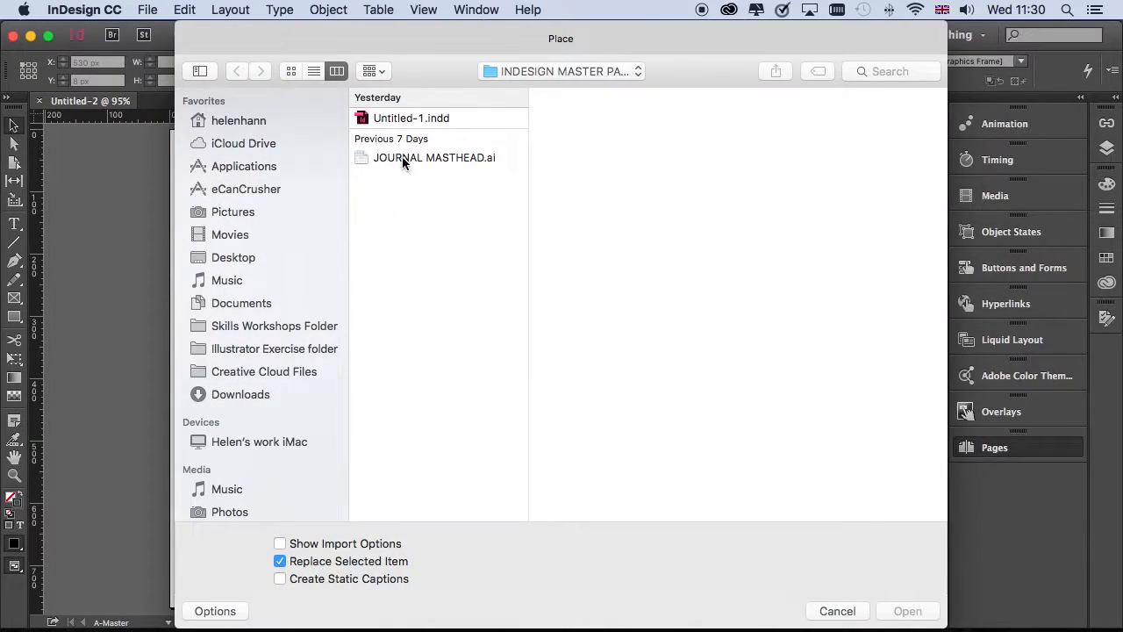
click(402, 157)
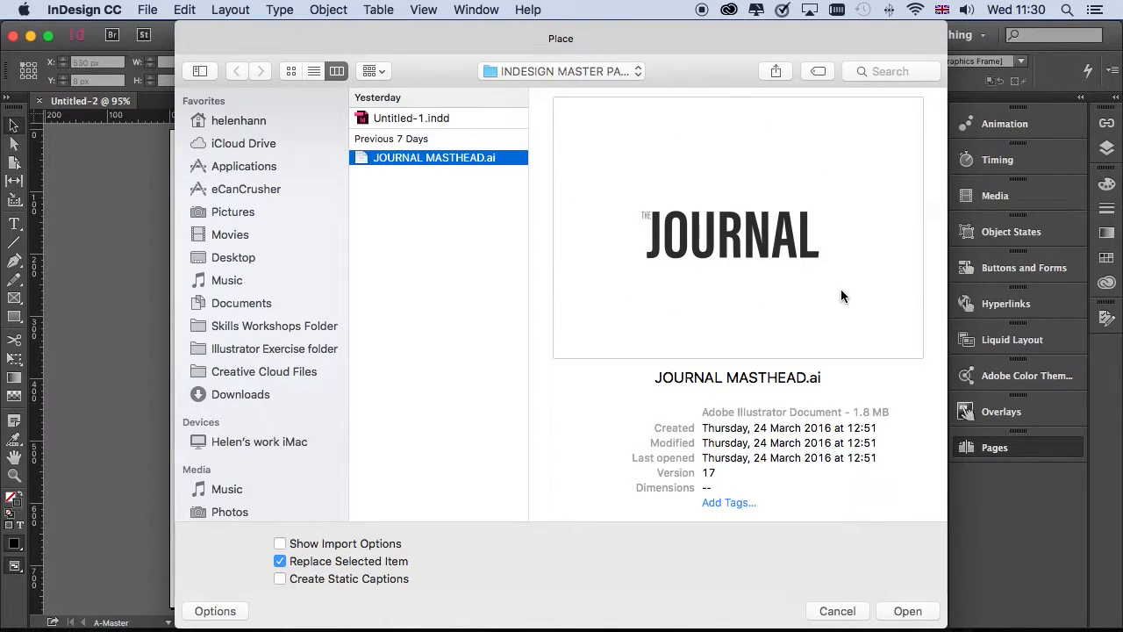
click(907, 611)
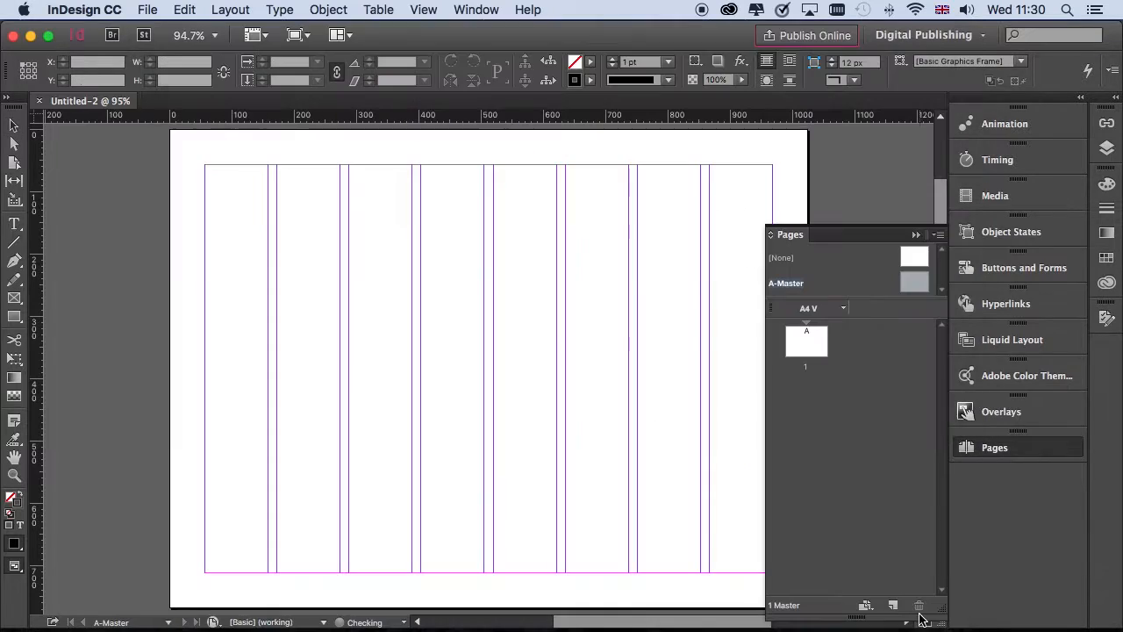
mouse_move(699, 163)
mouse_down()
mouse_move(711, 155)
mouse_move(715, 169)
mouse_up()
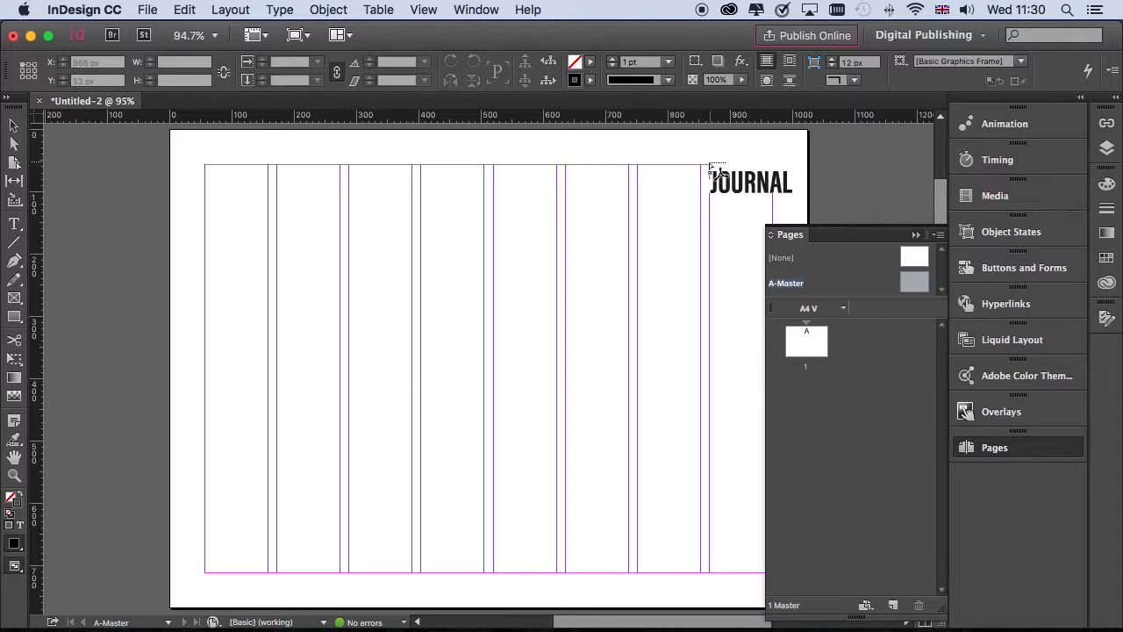
drag(709, 161, 775, 140)
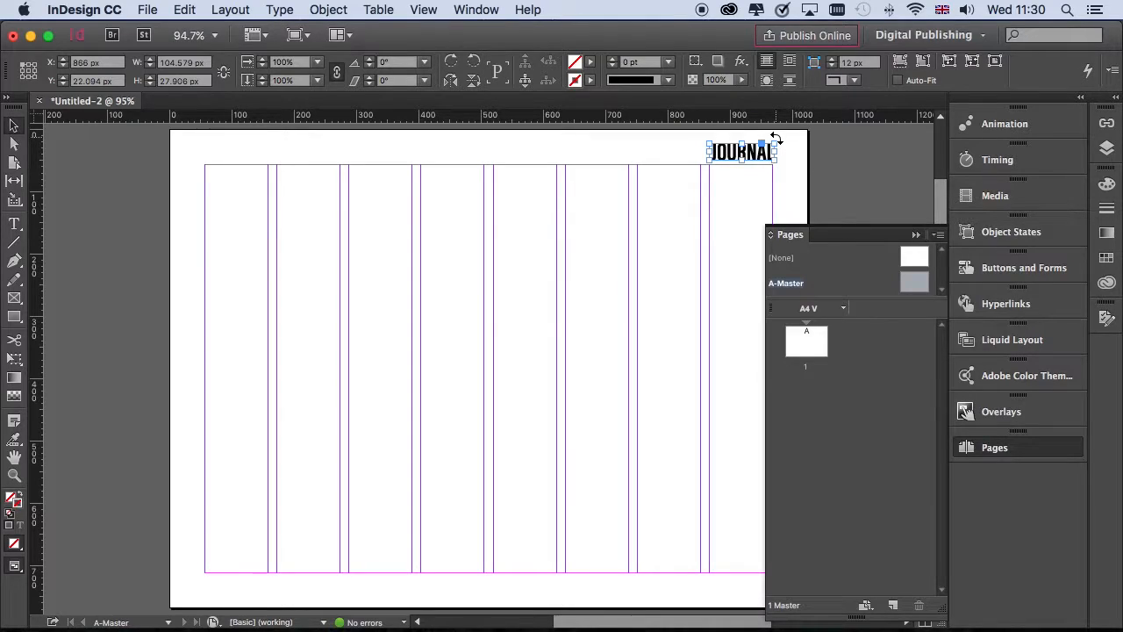
click(75, 174)
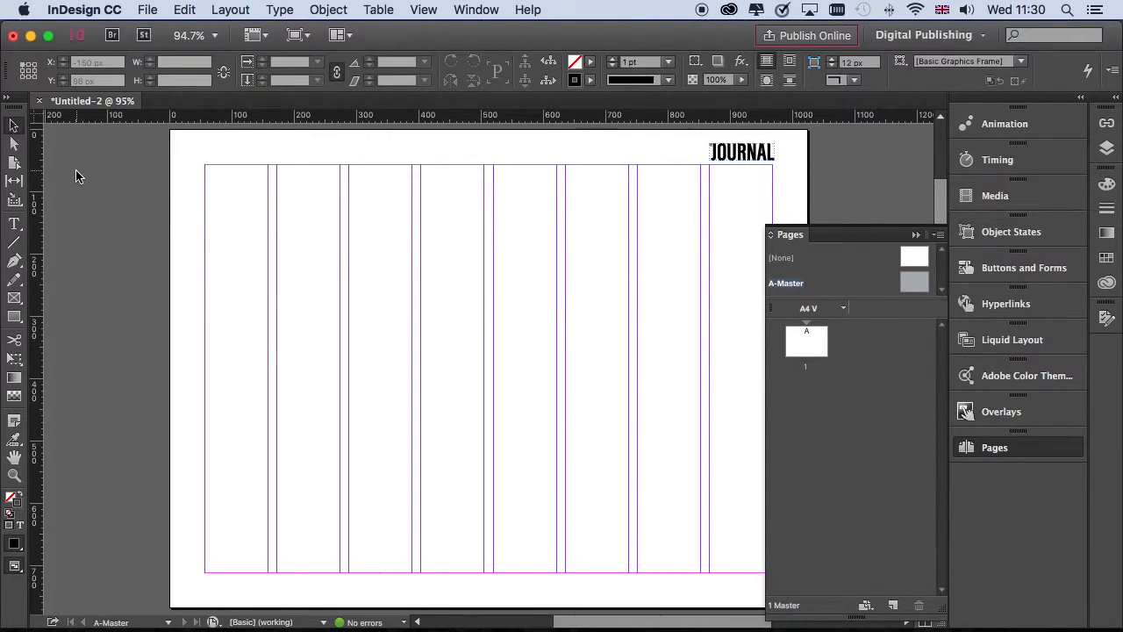
click(789, 235)
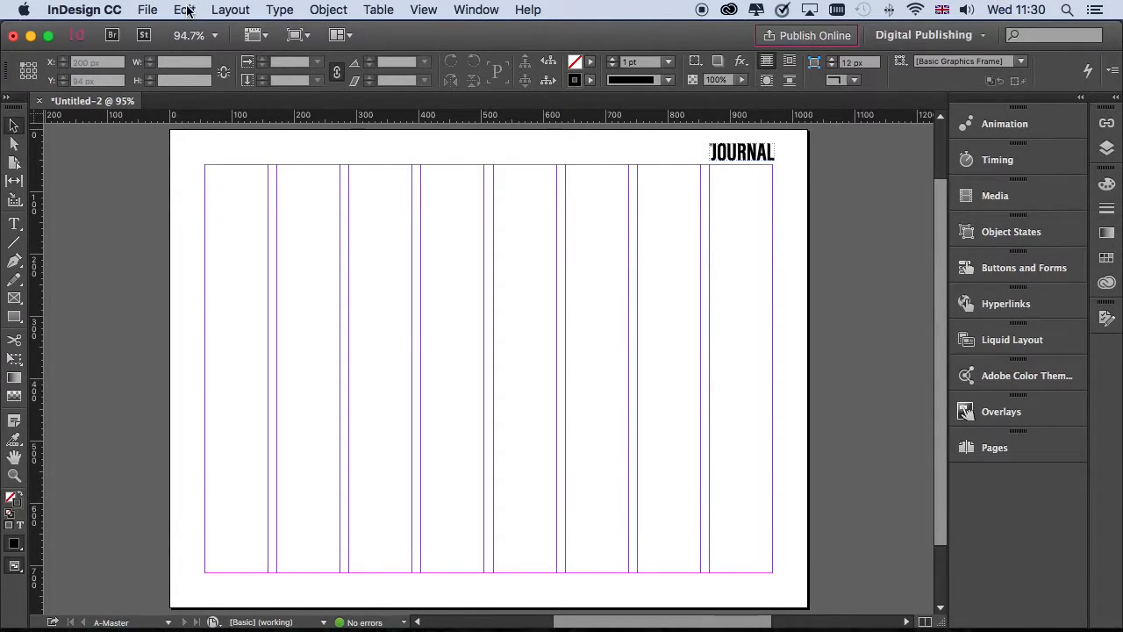
click(280, 10)
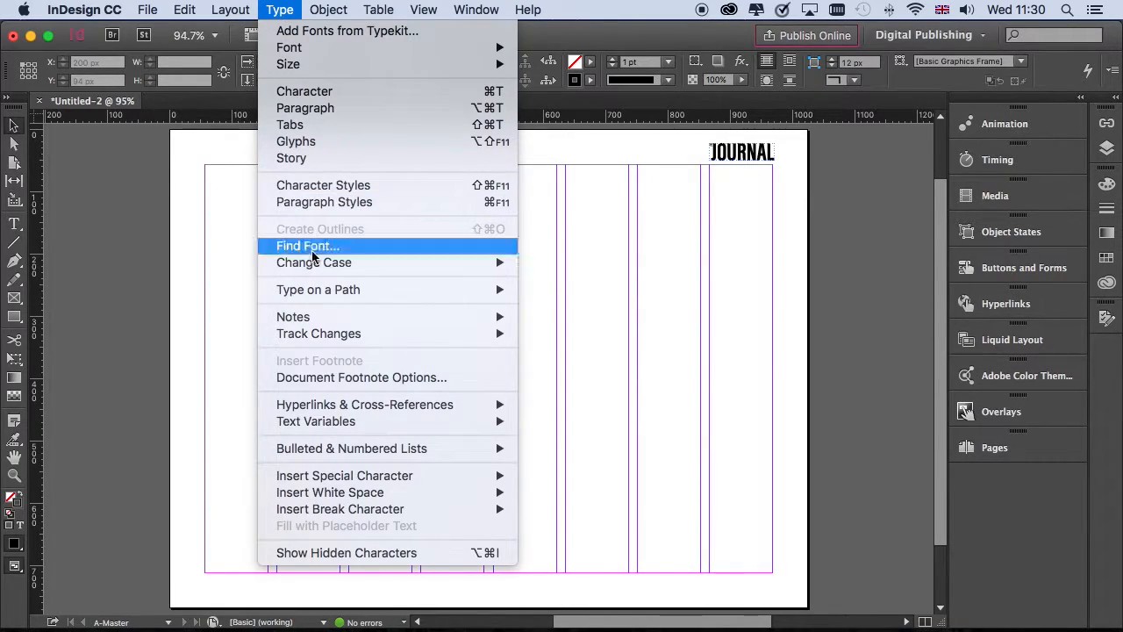
mouse_move(378, 475)
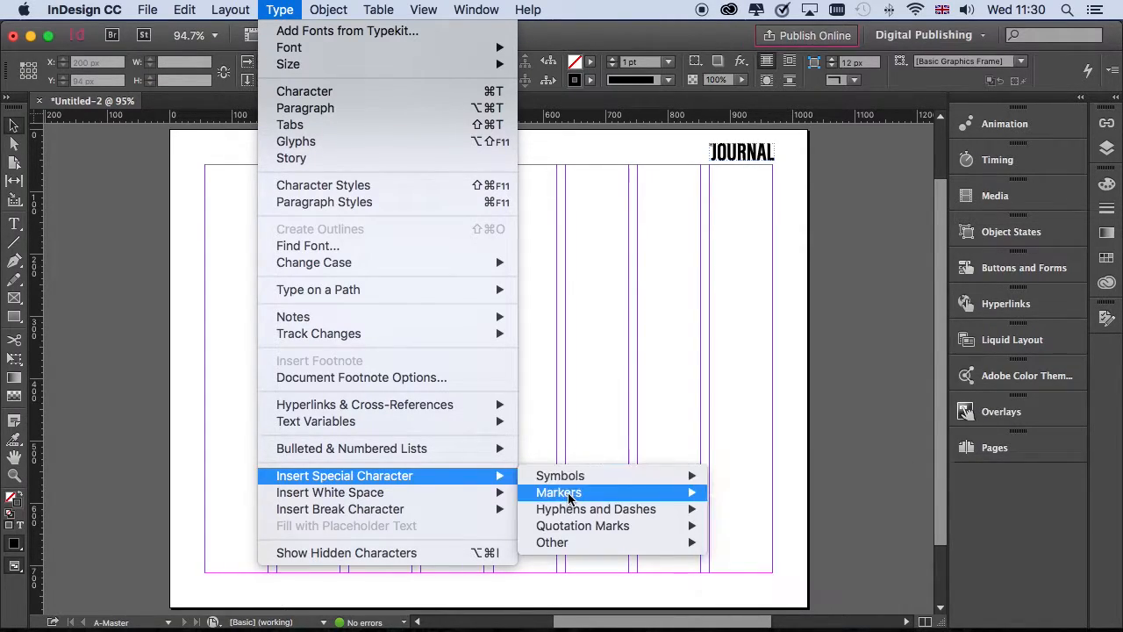
mouse_move(569, 495)
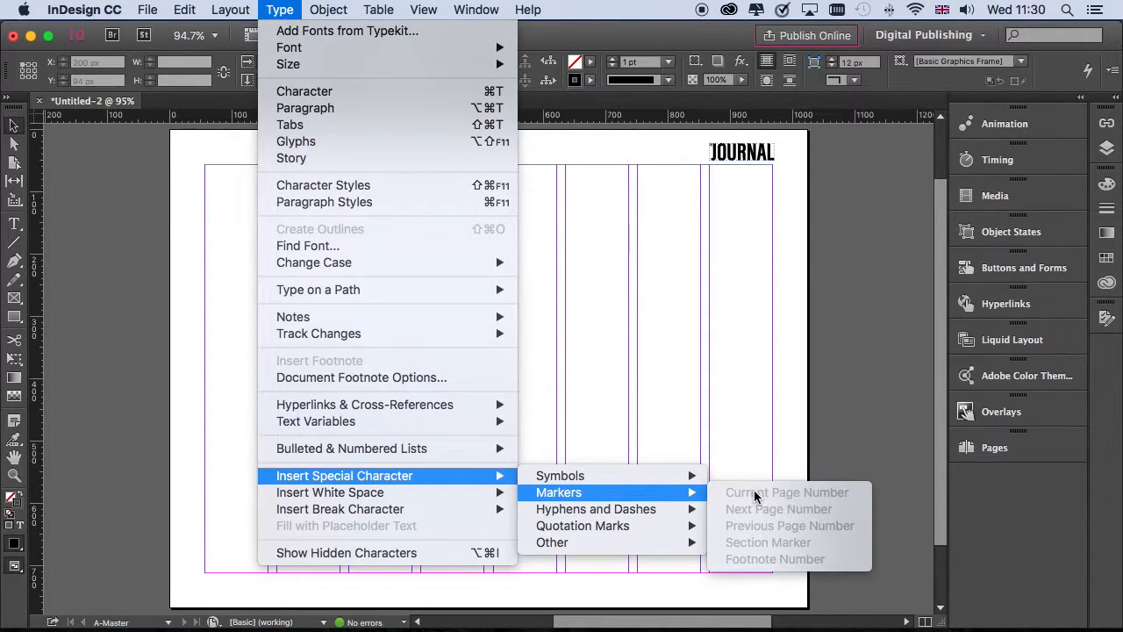
key(Escape)
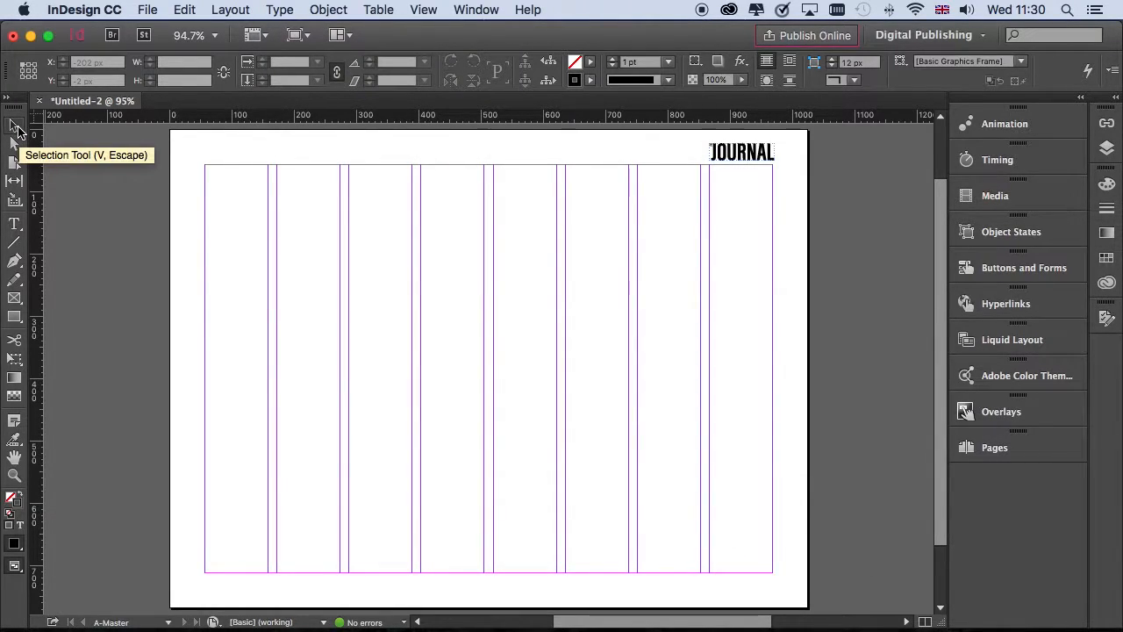
Draw a text frame about 105 px wide and 28 px high just below the last column and insert a Current Page Number marker.
click(15, 226)
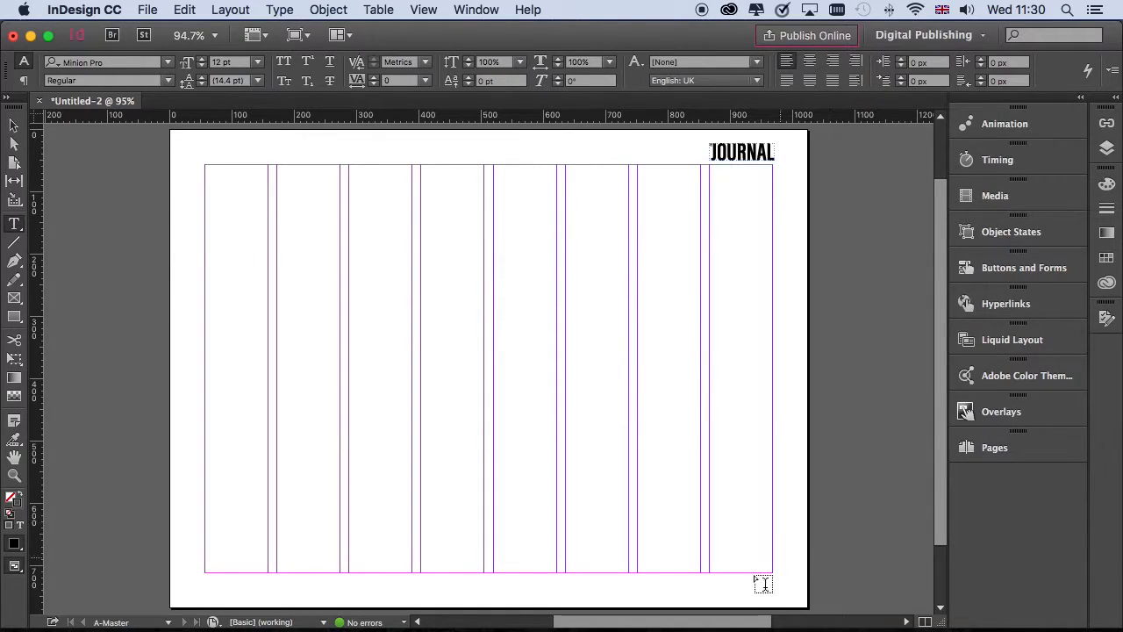
drag(711, 580, 780, 604)
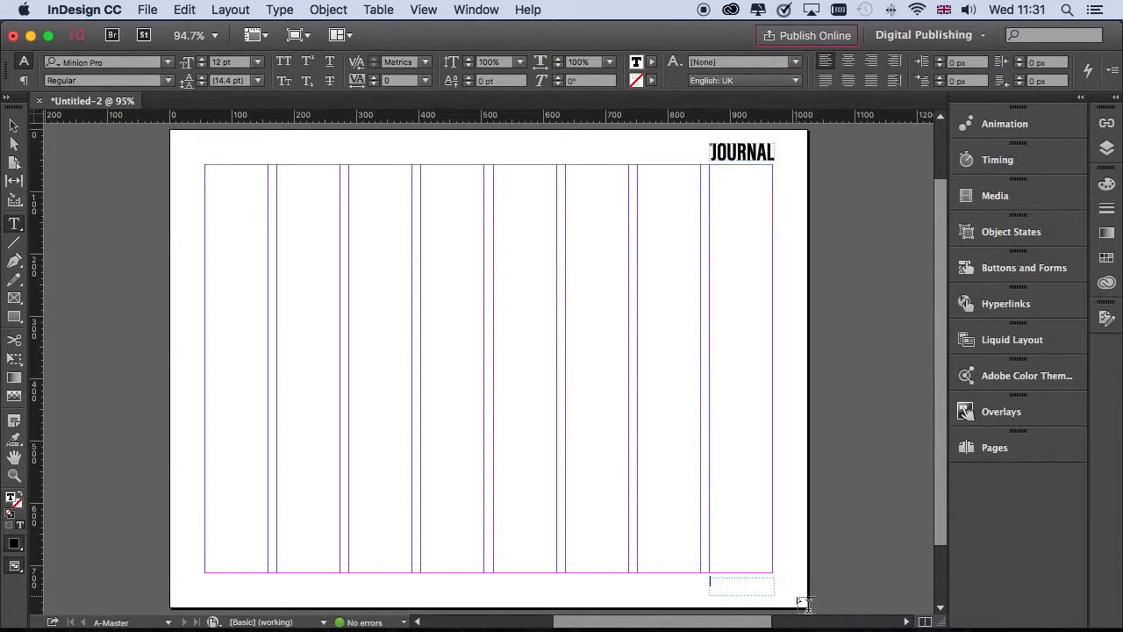
click(280, 10)
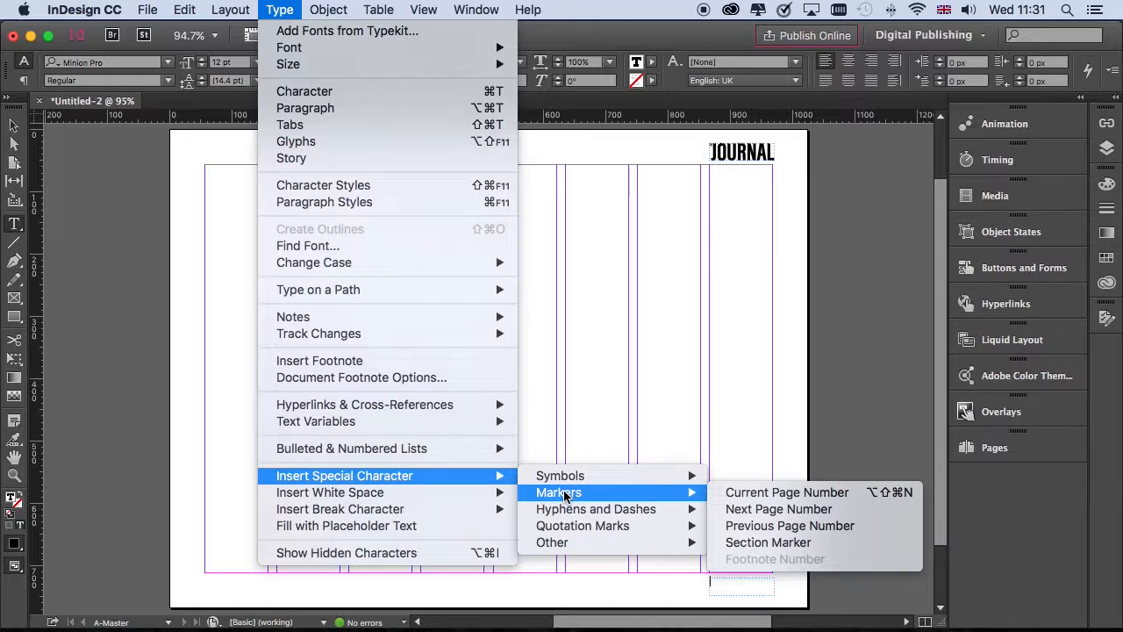
click(766, 494)
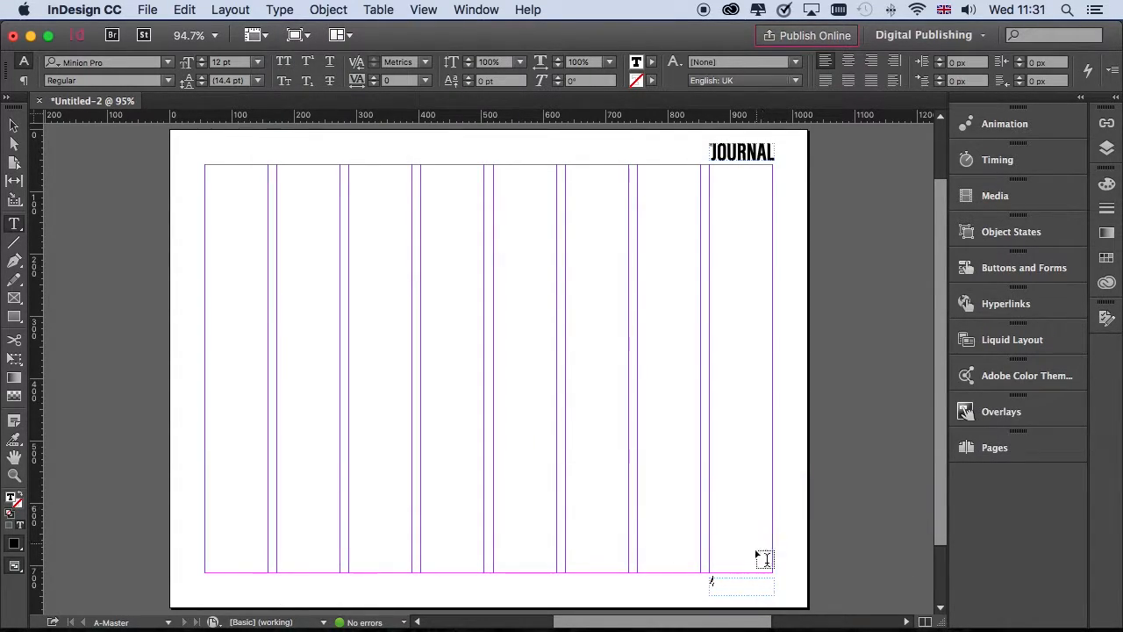
Enlarge the page number marker to 24 pt.
drag(691, 581, 682, 584)
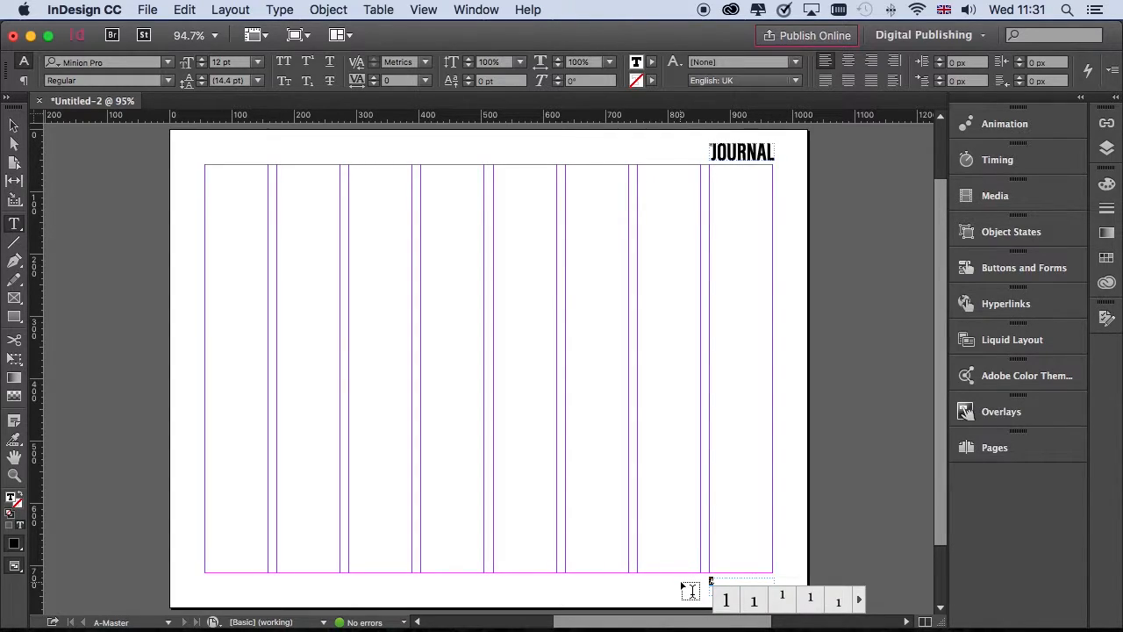
key(super+shift+period)
key(super+shift+period)
key(super+shift+period)
key(super+shift+period)
key(super+shift+period)
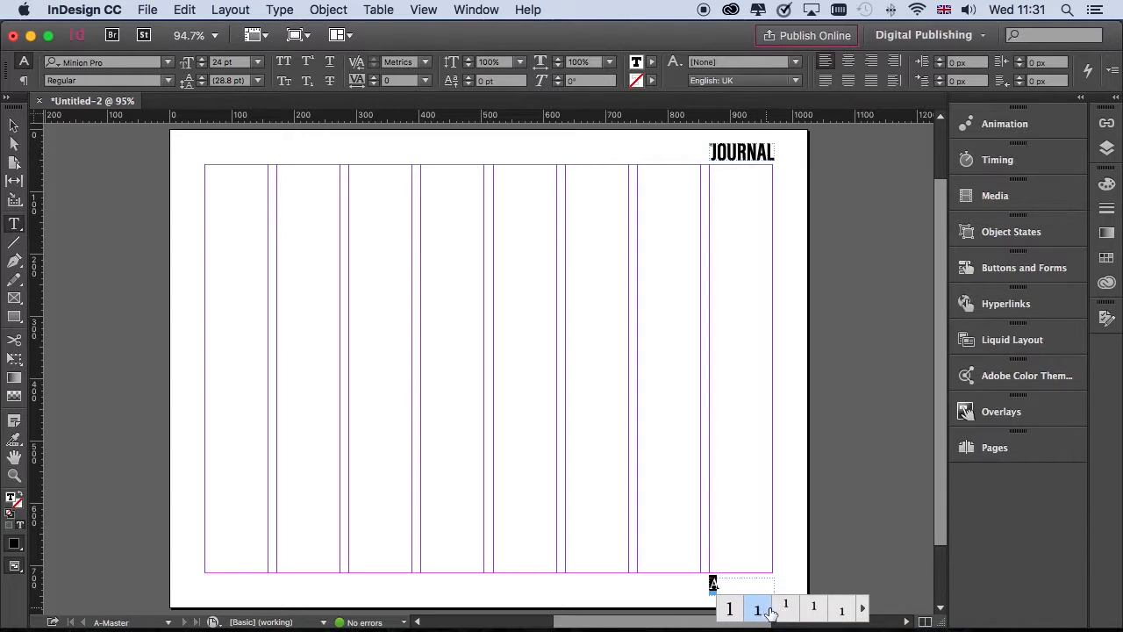
click(863, 608)
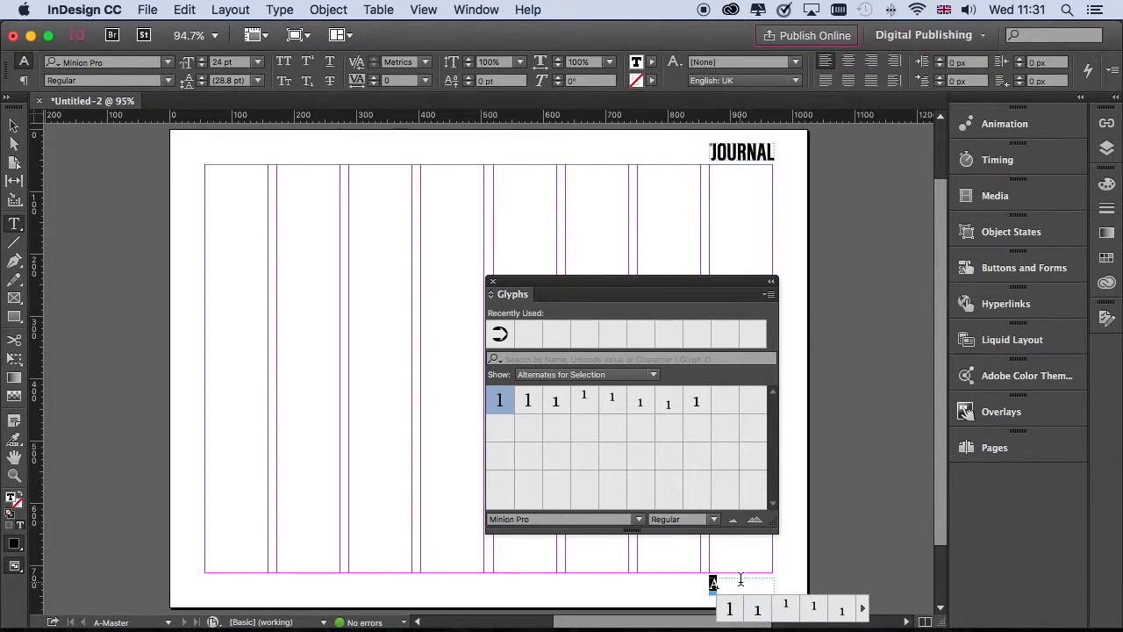
click(740, 579)
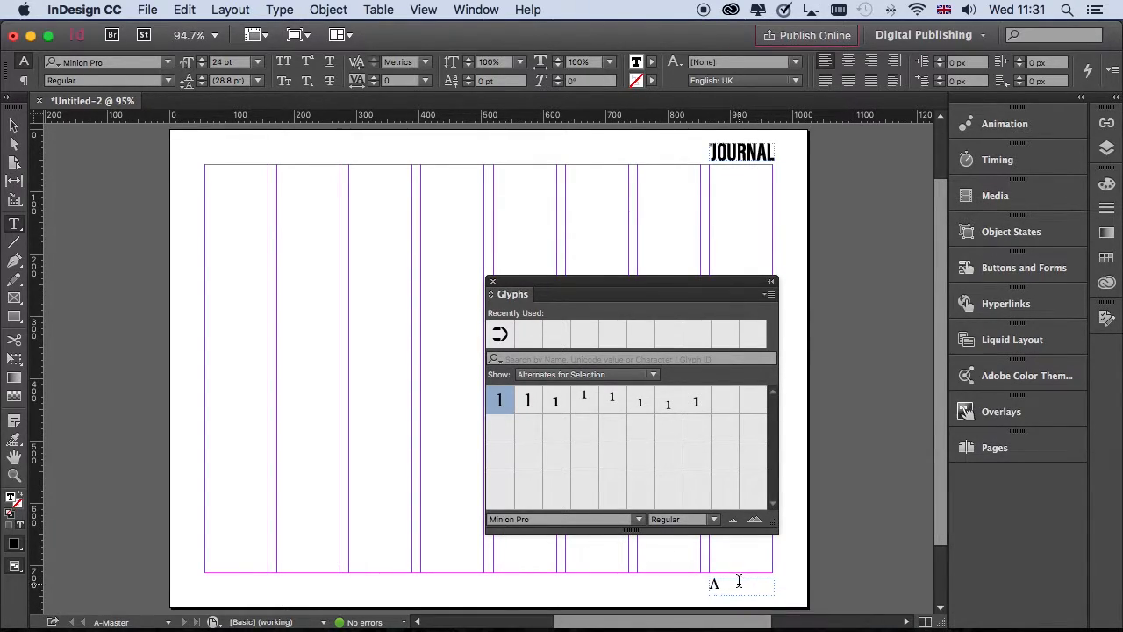
click(492, 282)
Change the page number marker's font to Acumin Pro SemiCondensed Thin.
drag(716, 584, 689, 584)
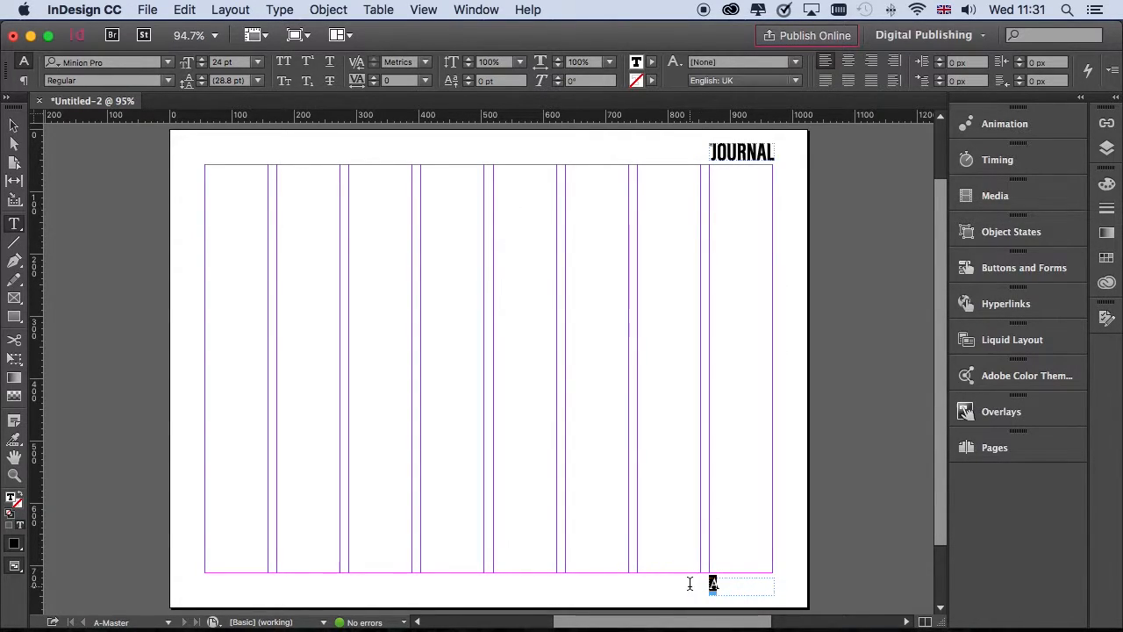
click(168, 62)
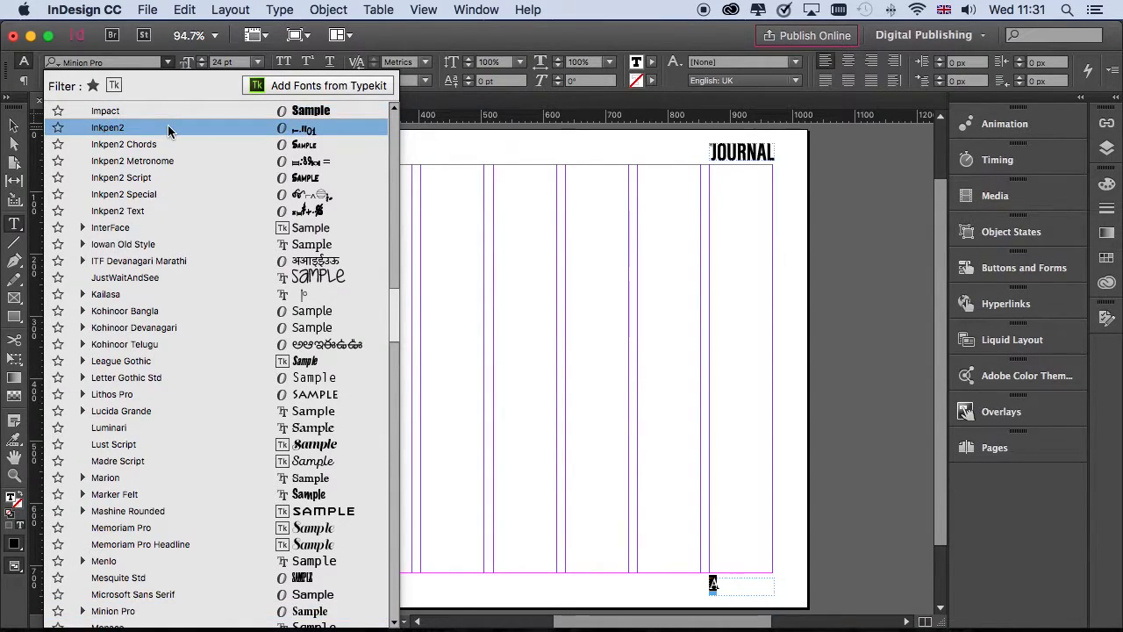
scroll(169, 130, up, 20)
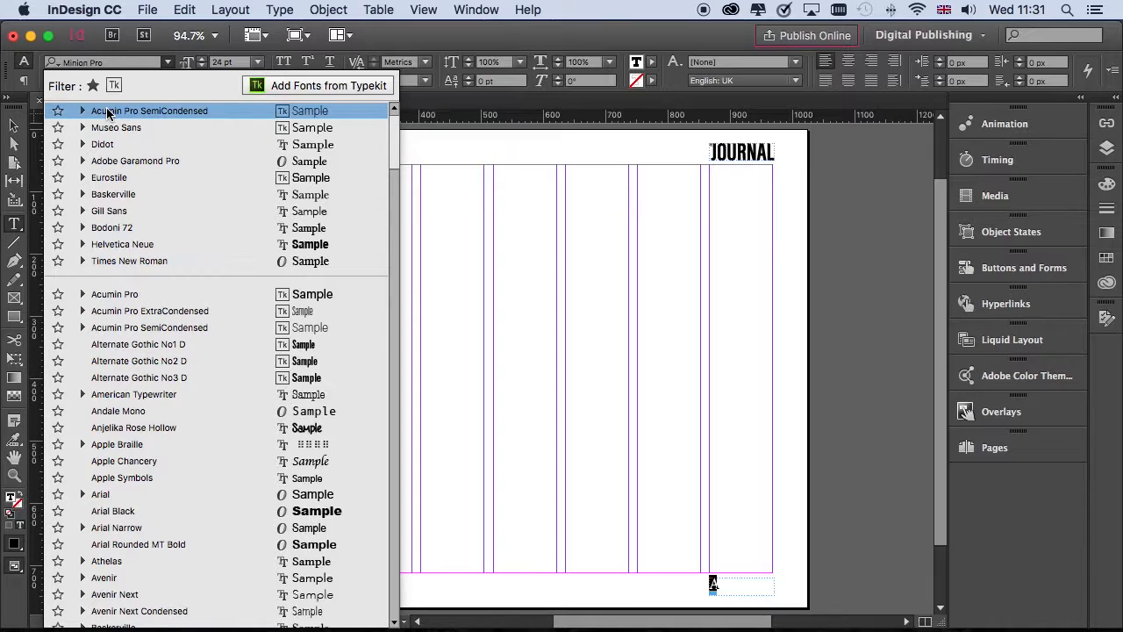
click(83, 111)
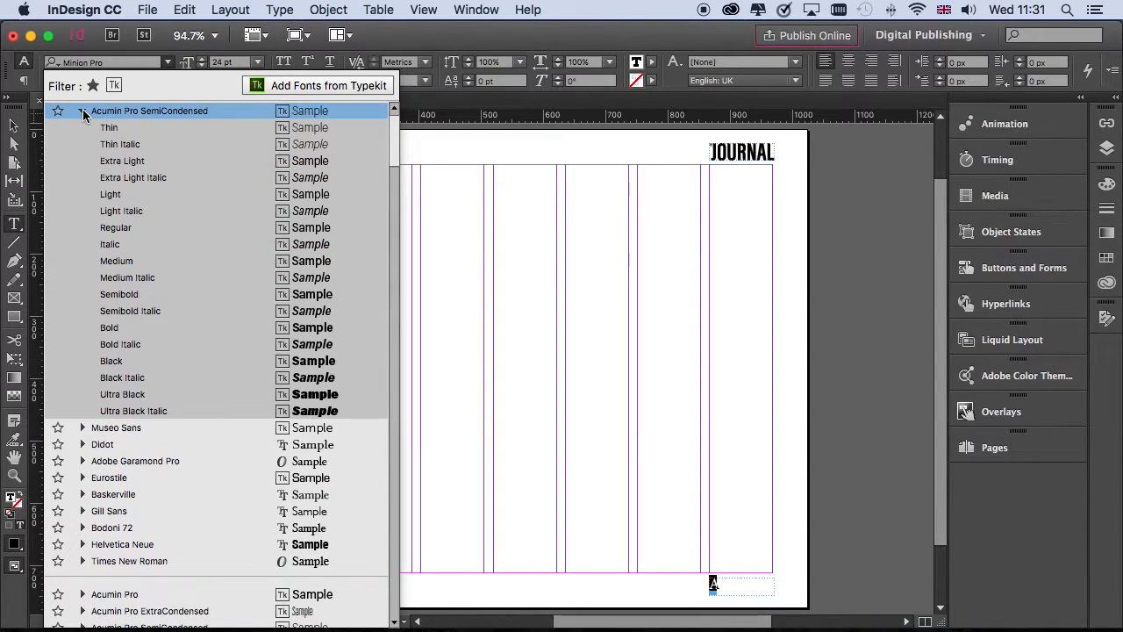
click(114, 130)
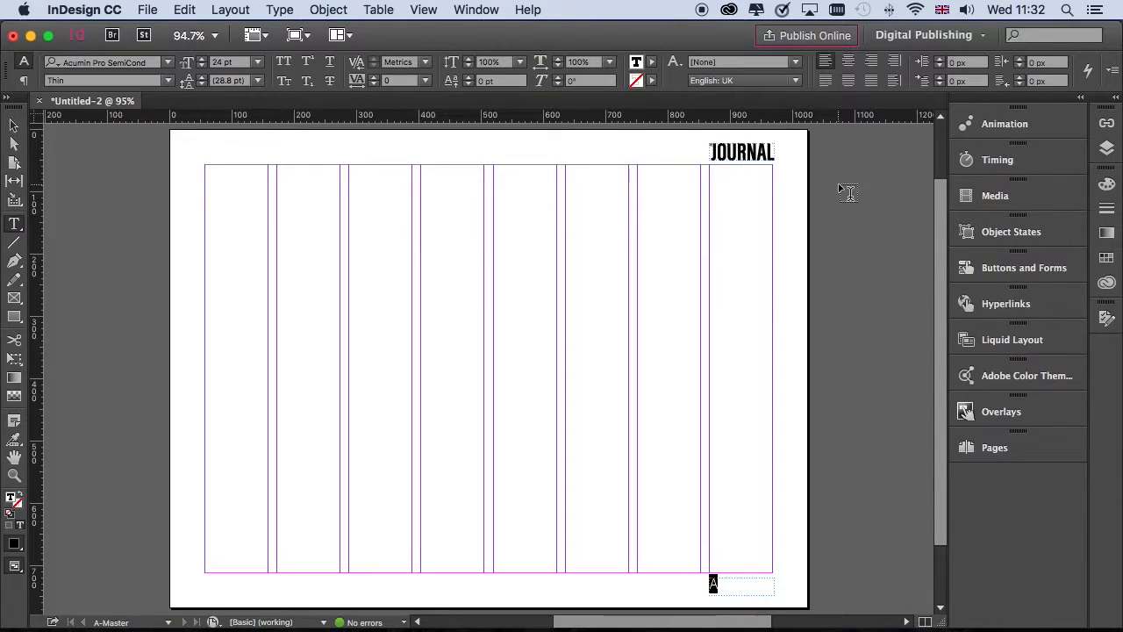
Right-align the page number and narrow its text frame to 92 px by pulling in its right edge.
click(892, 63)
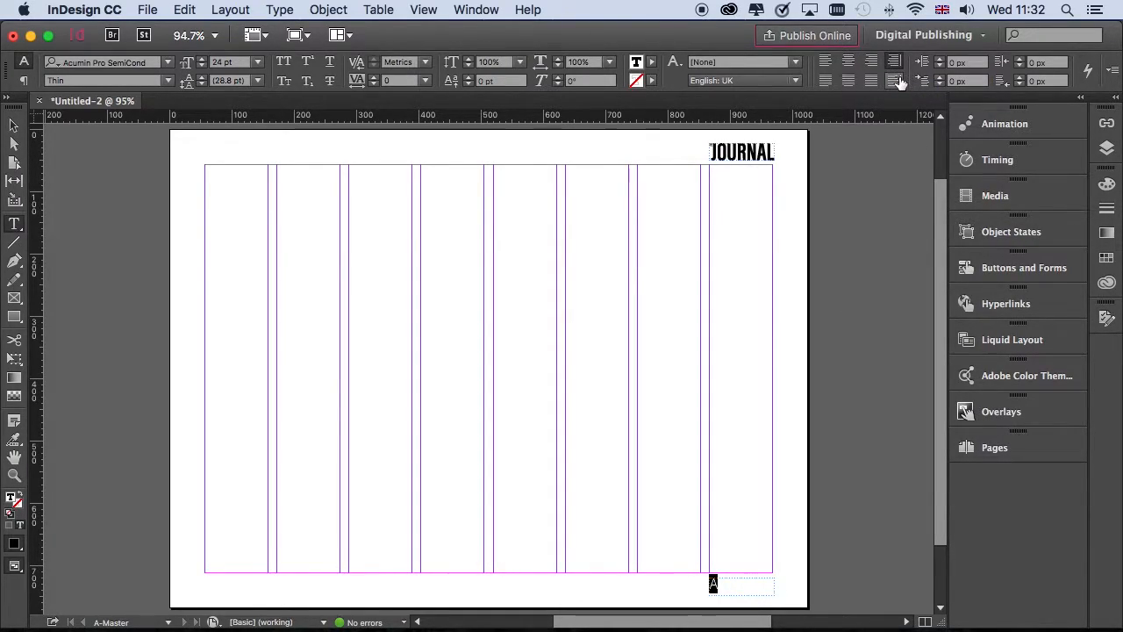
click(871, 61)
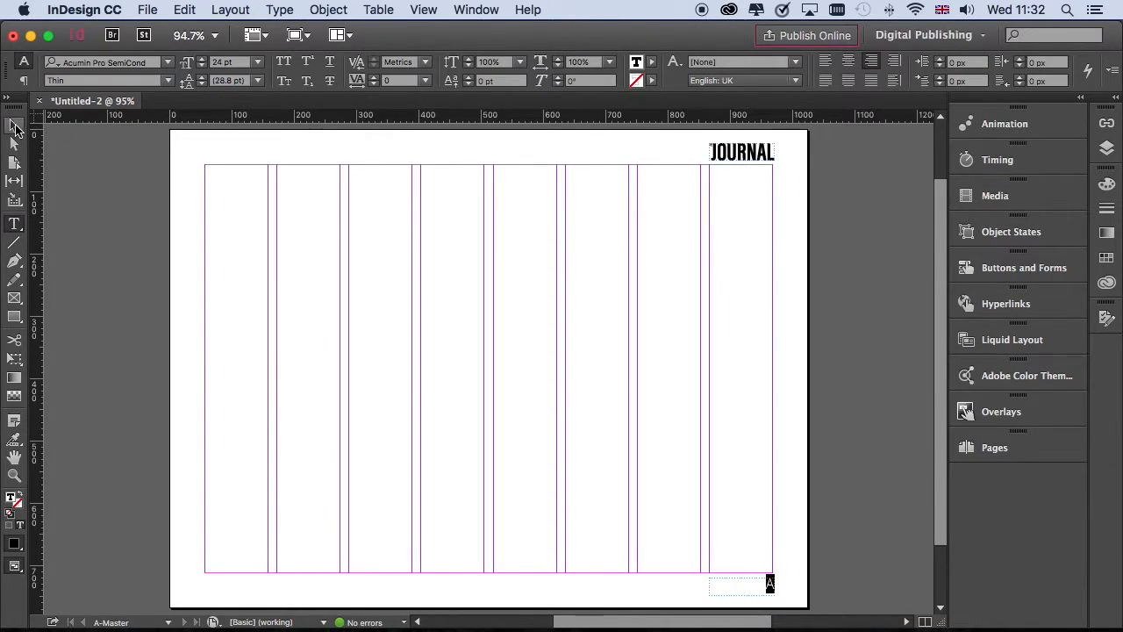
click(13, 125)
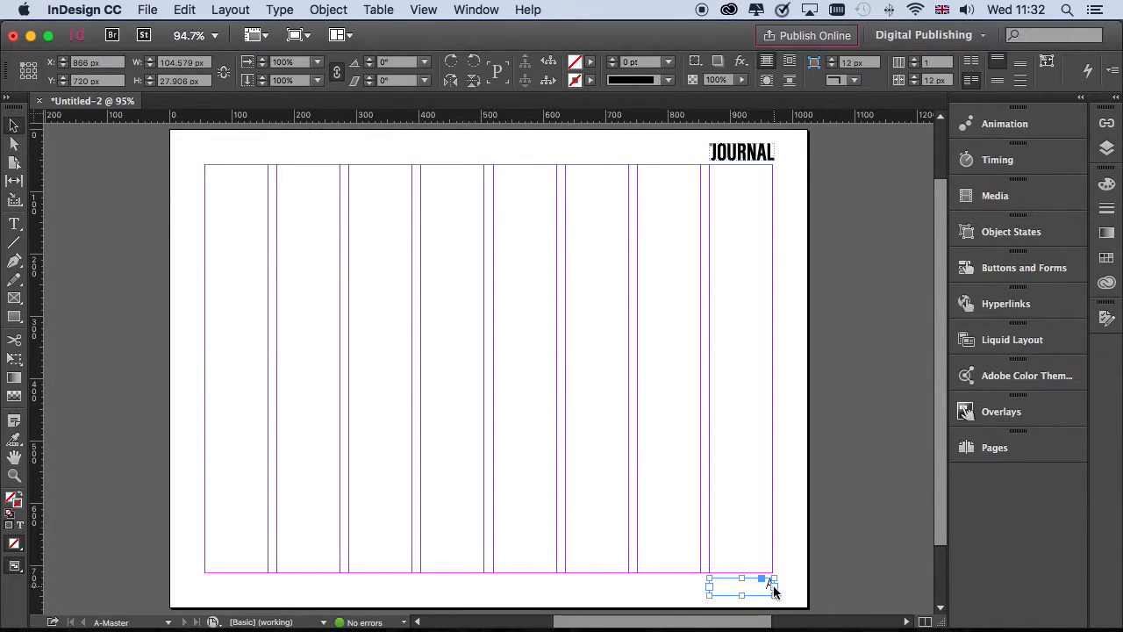
drag(772, 585, 766, 586)
Draw a vertical line about 28 px long to the right of the page number with the Pen tool and stroke it RGB Red.
click(15, 261)
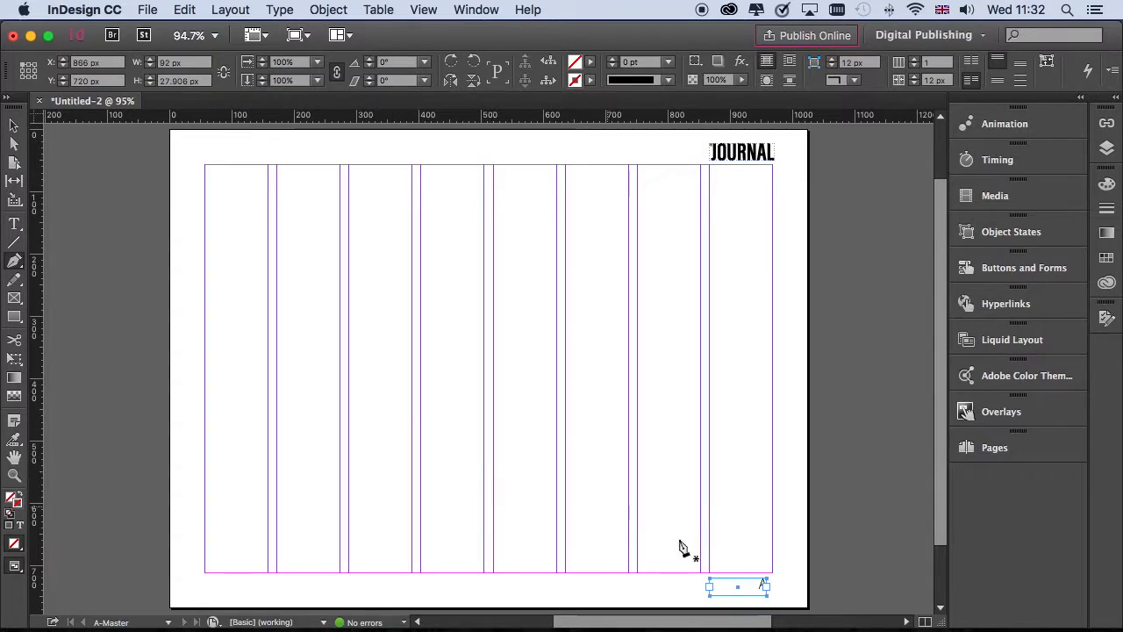
click(774, 580)
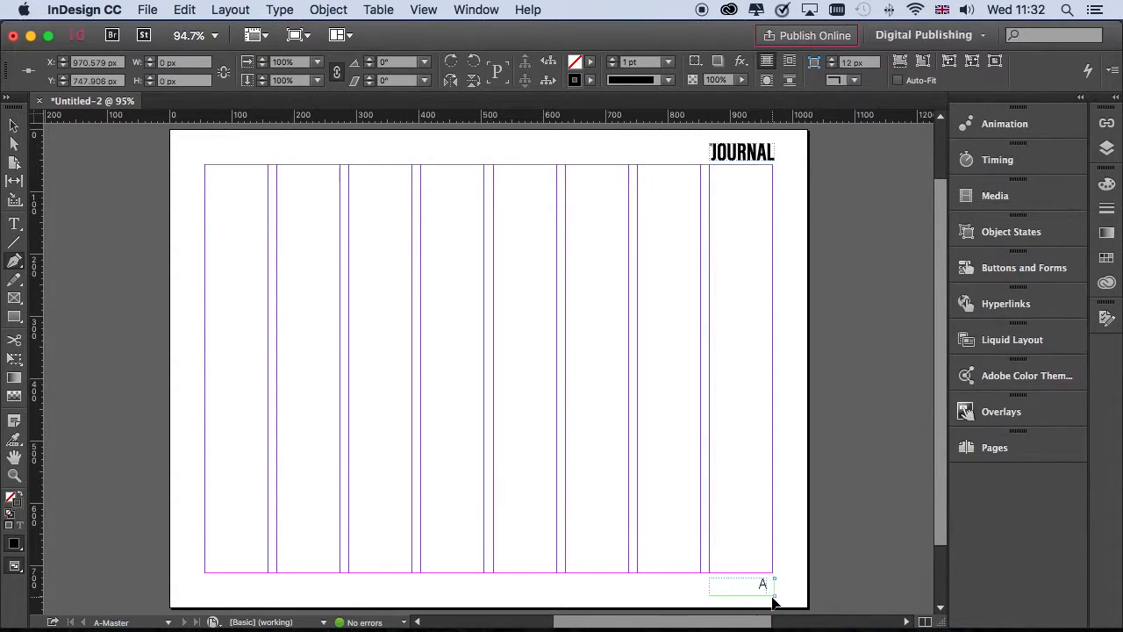
click(773, 599)
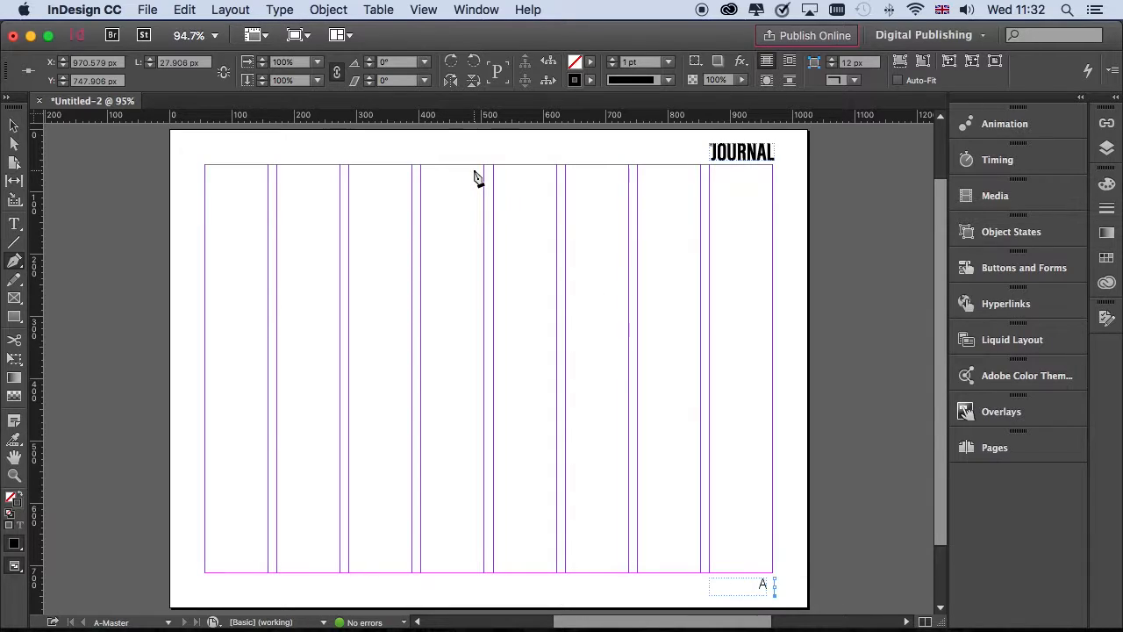
click(590, 80)
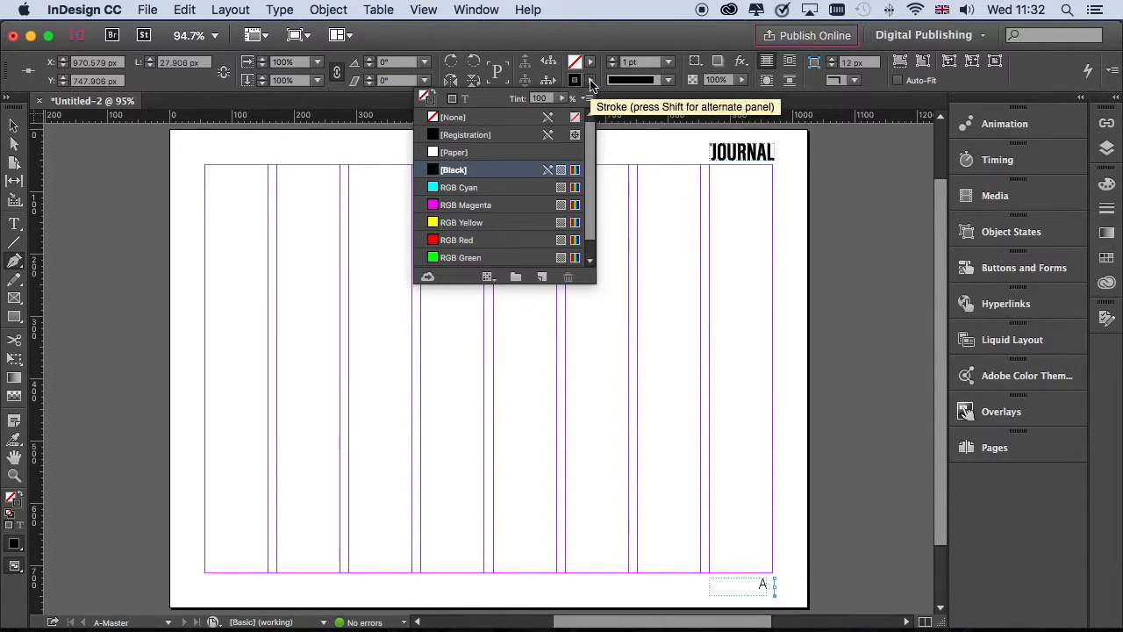
click(478, 241)
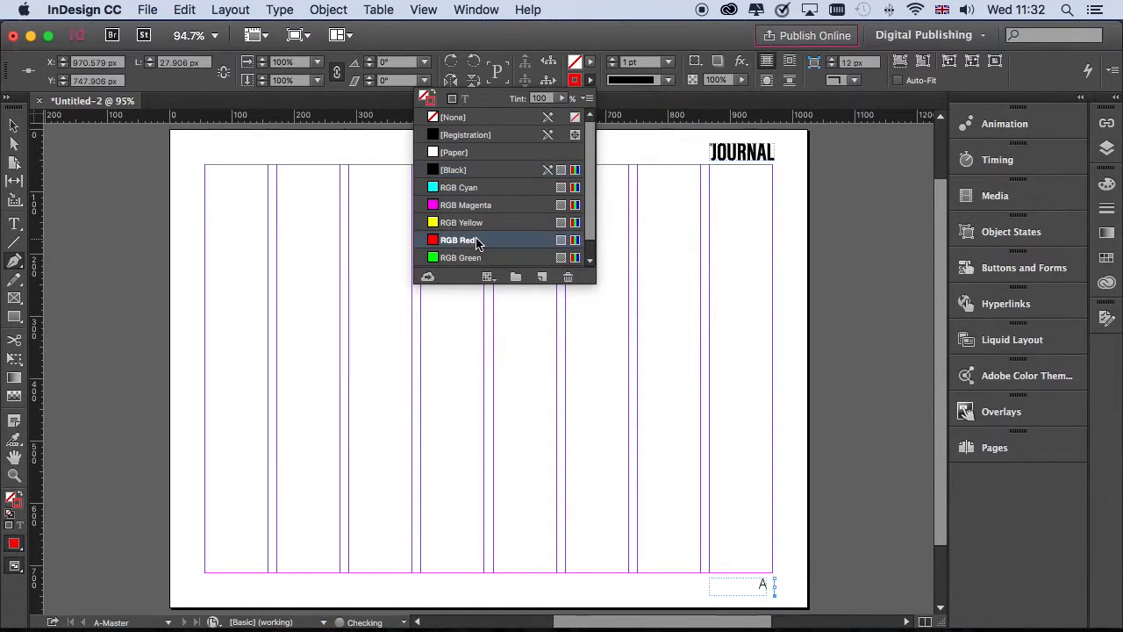
click(14, 126)
click(169, 328)
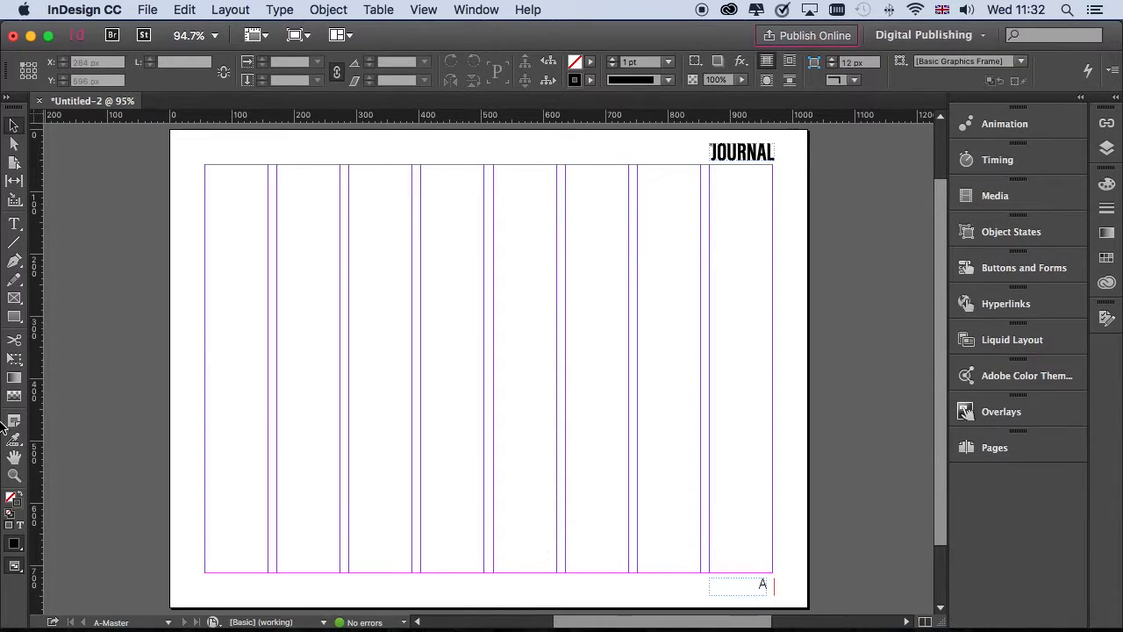
Align the red line with the right margin at X 967 px, Y 719 px, and lower the page number frame's upper edge to Y 723 px.
click(14, 475)
drag(815, 604, 673, 532)
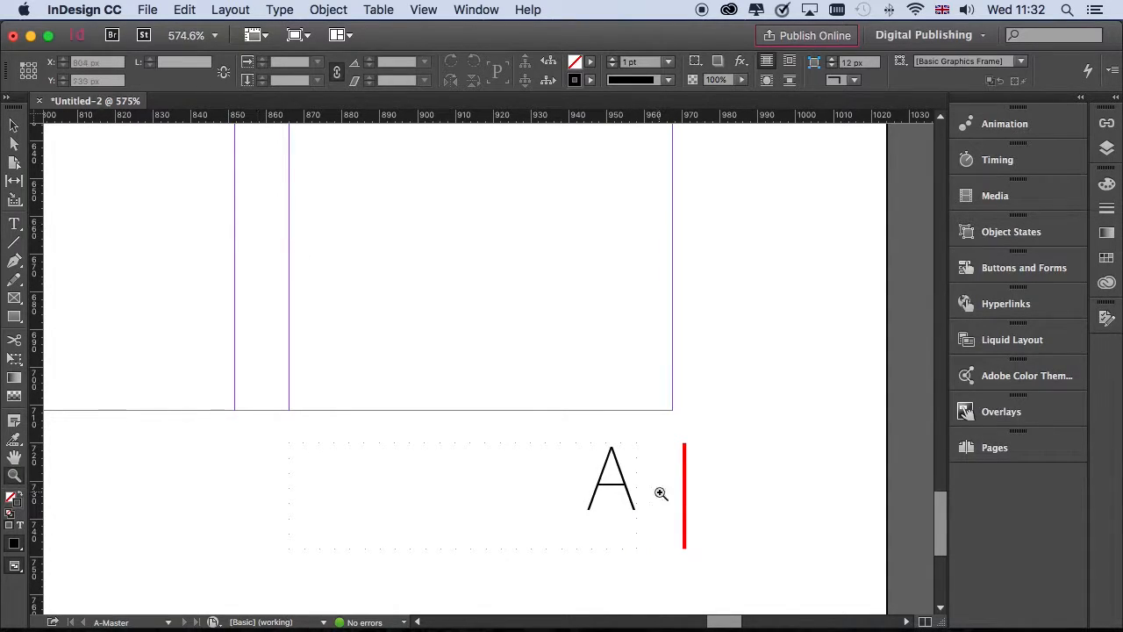
click(14, 126)
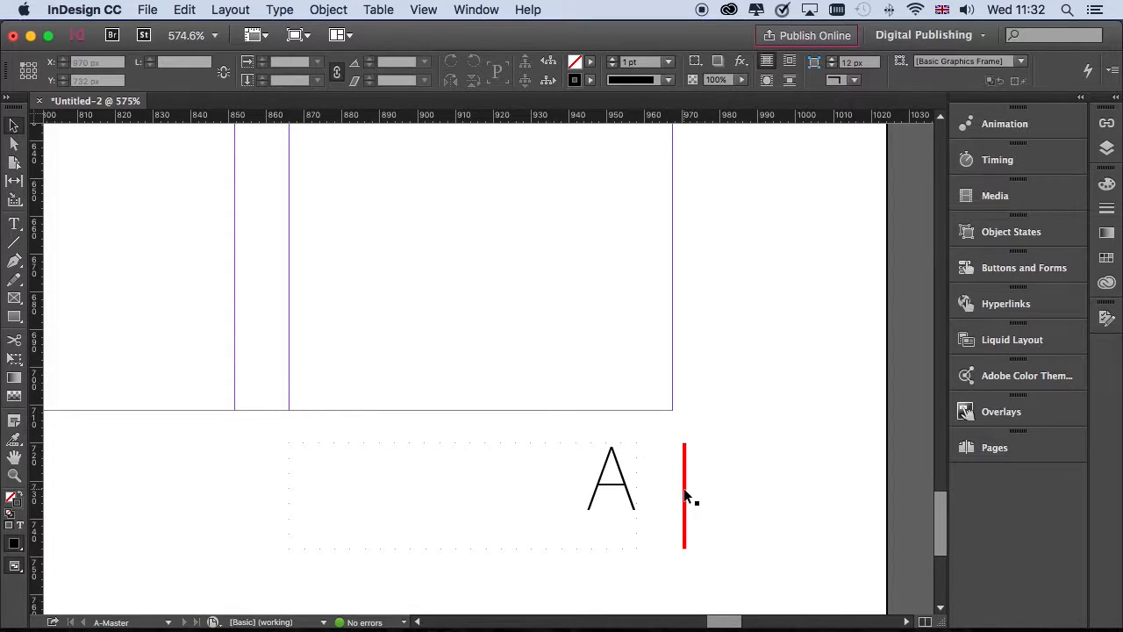
drag(684, 495, 673, 492)
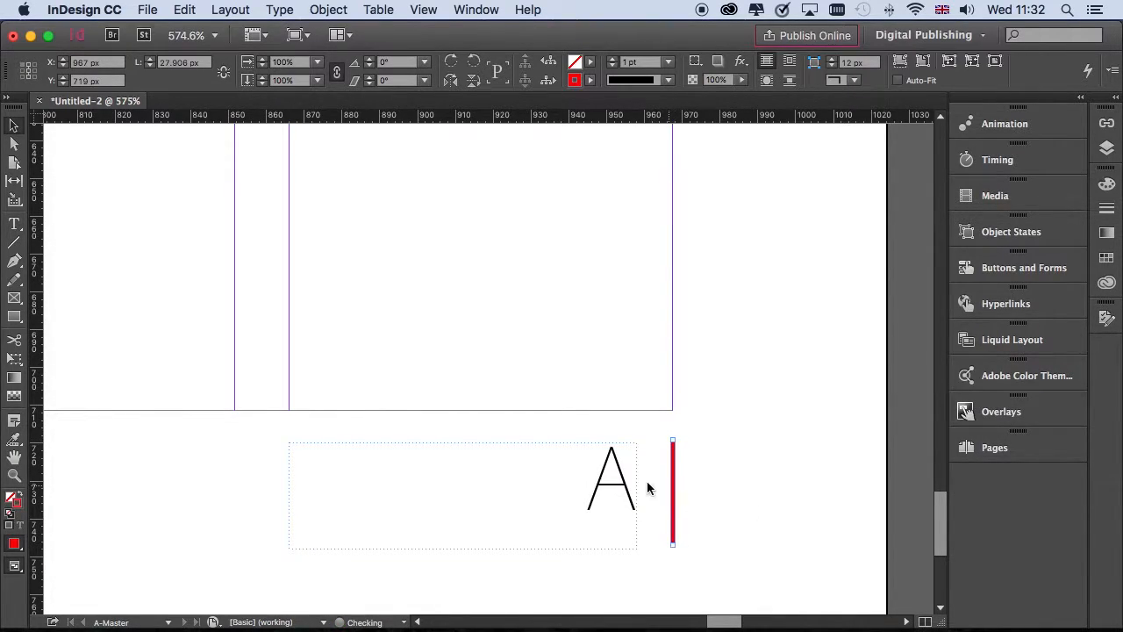
click(604, 466)
drag(462, 442, 462, 456)
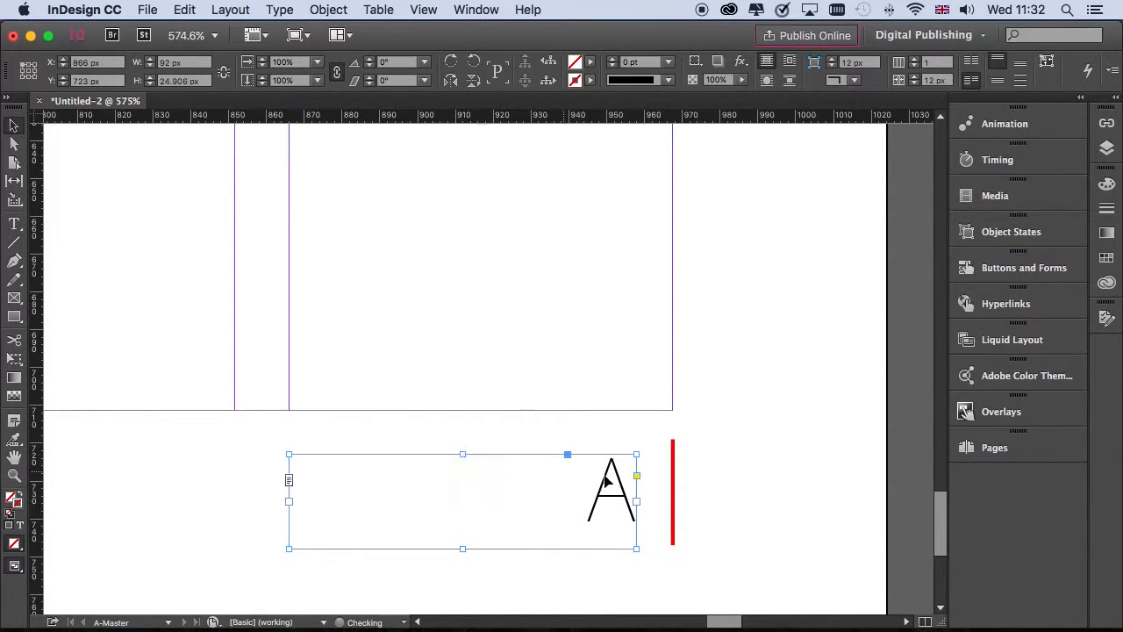
click(759, 487)
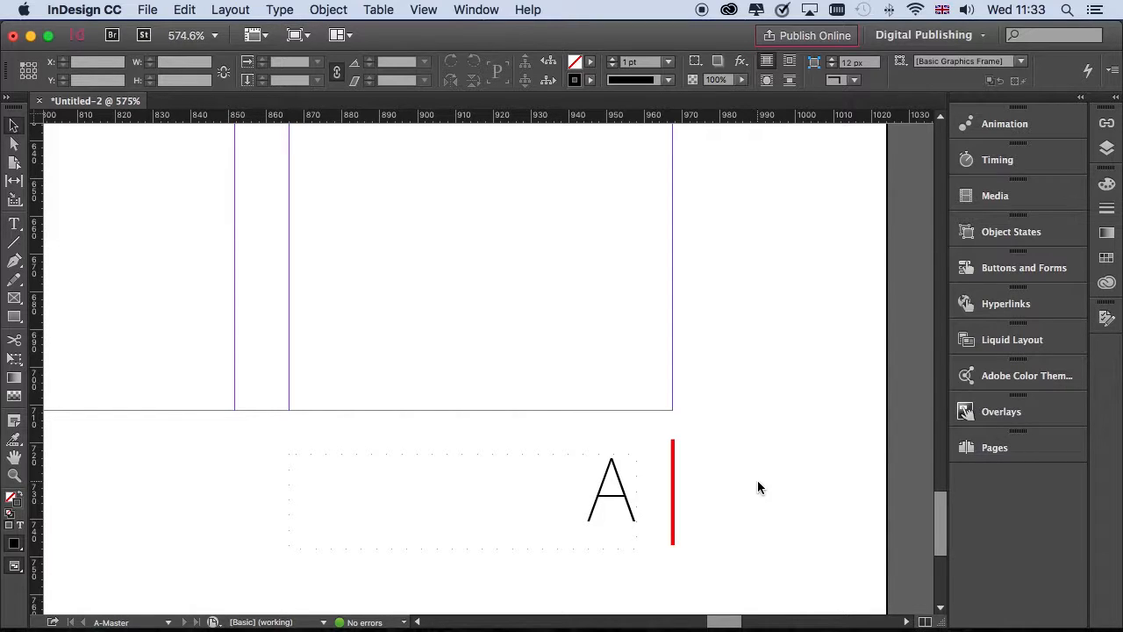
key(super+0)
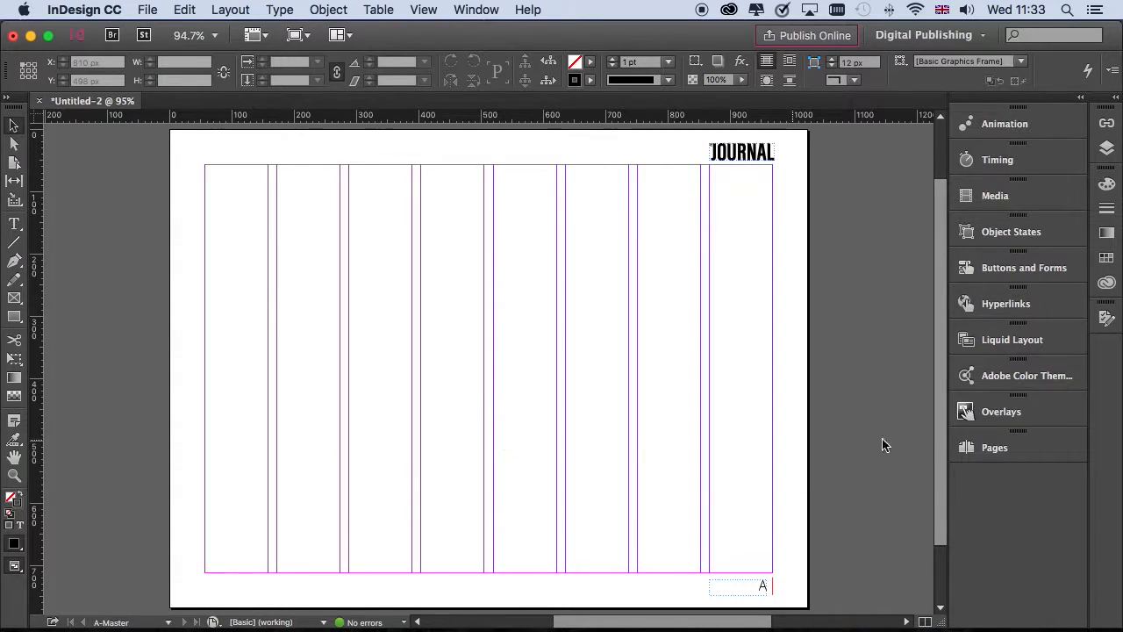
Open page 1 to check its masthead and page number, and collapse the Pages panel.
click(1011, 447)
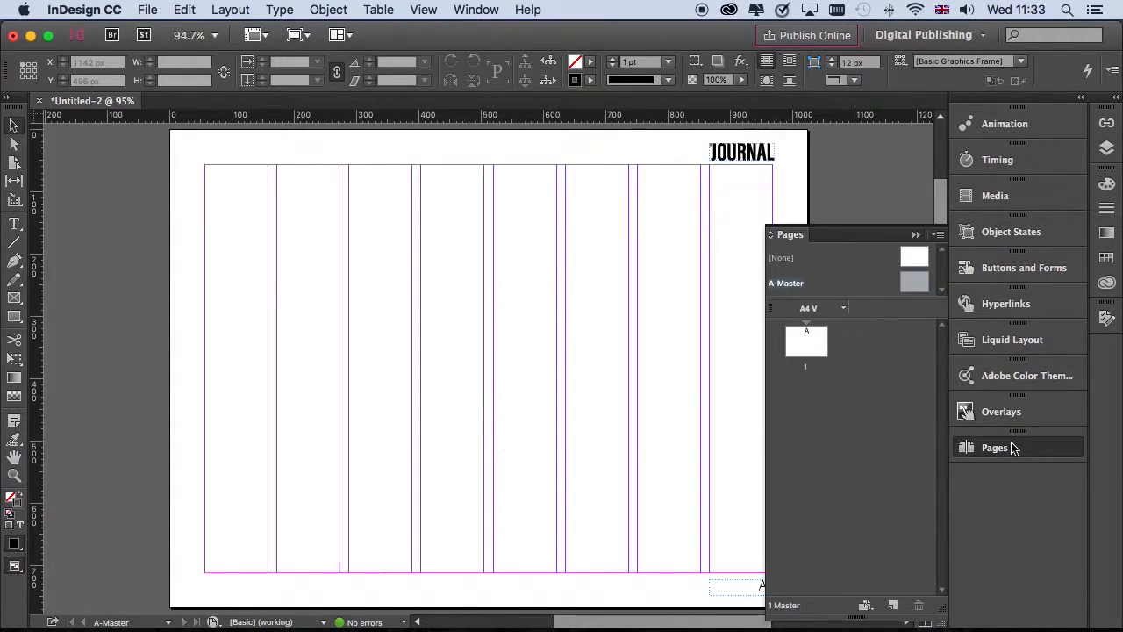
click(813, 344)
double_click(816, 347)
click(798, 235)
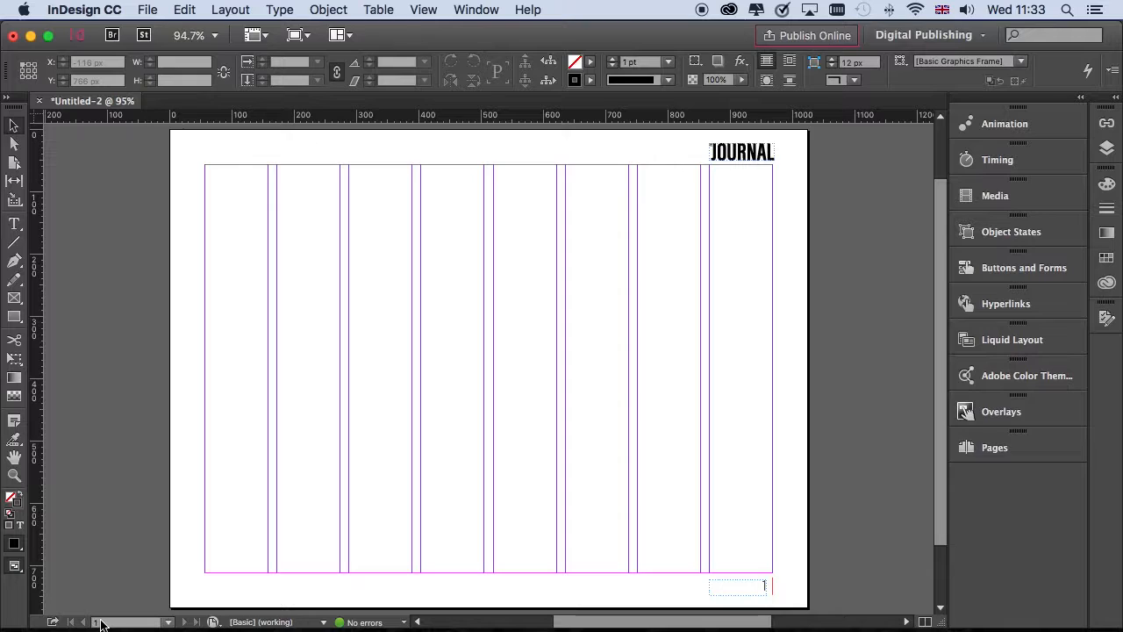
Add a second page based on A-Master below page 1 and open it.
click(993, 449)
drag(868, 328, 813, 403)
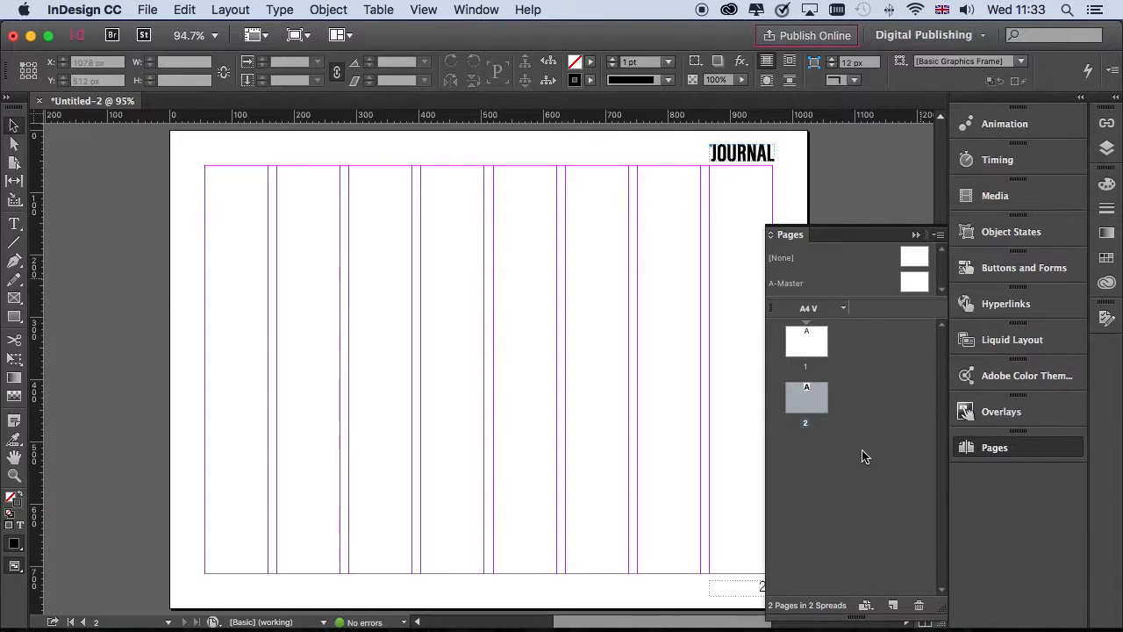
double_click(816, 393)
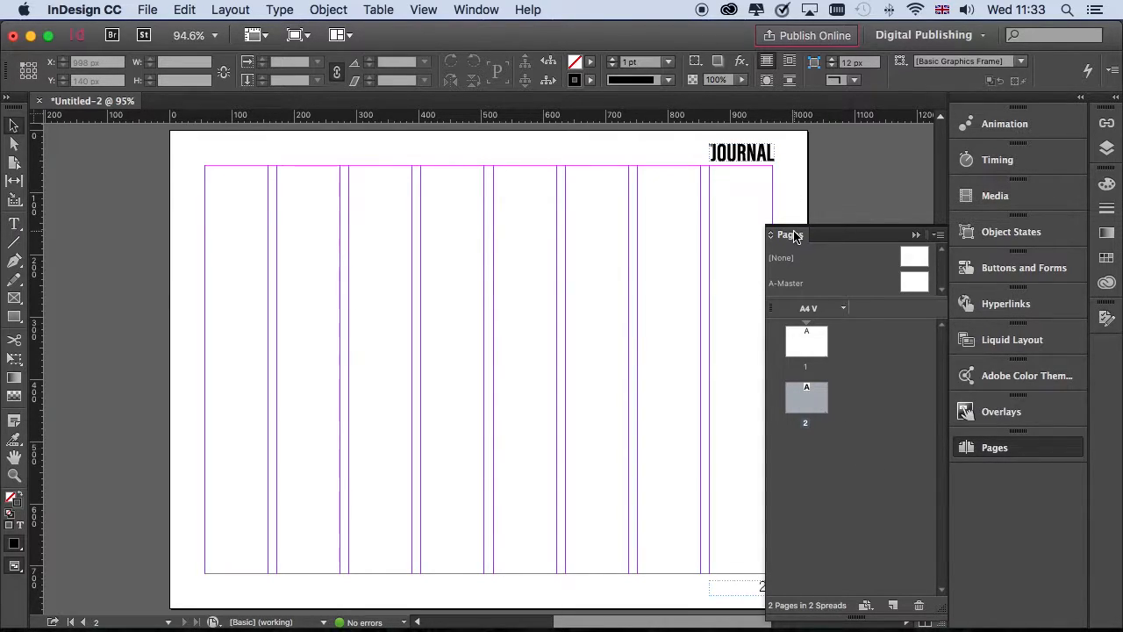
Undock the Pages panel, compare the page numbering on page 1, A-Master and page 2, and close the panel.
drag(794, 235, 857, 222)
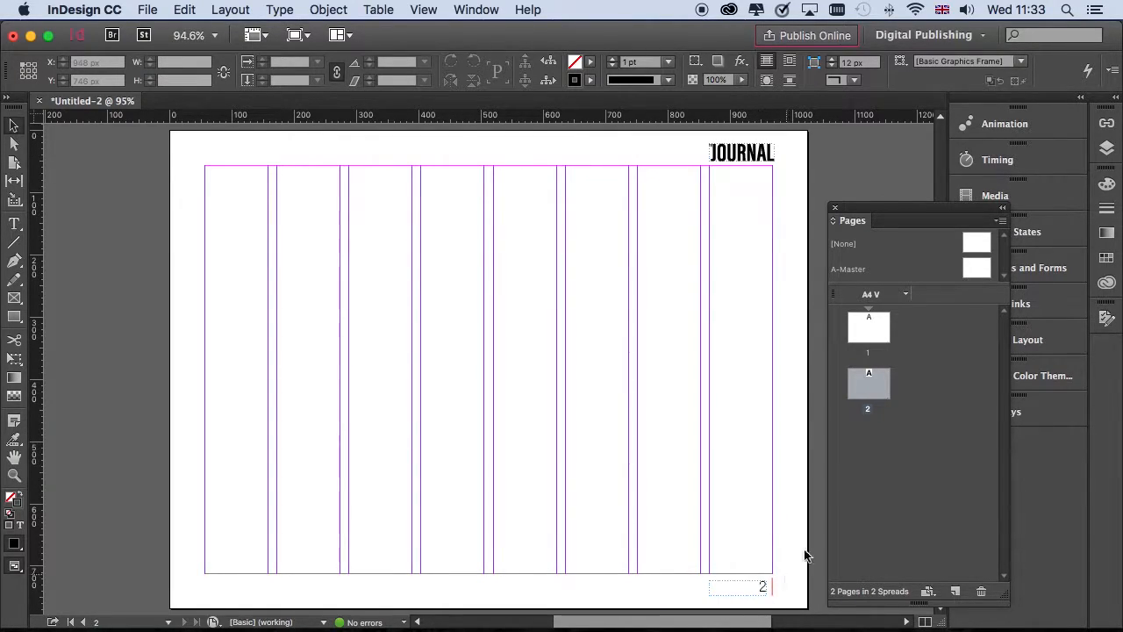
double_click(878, 330)
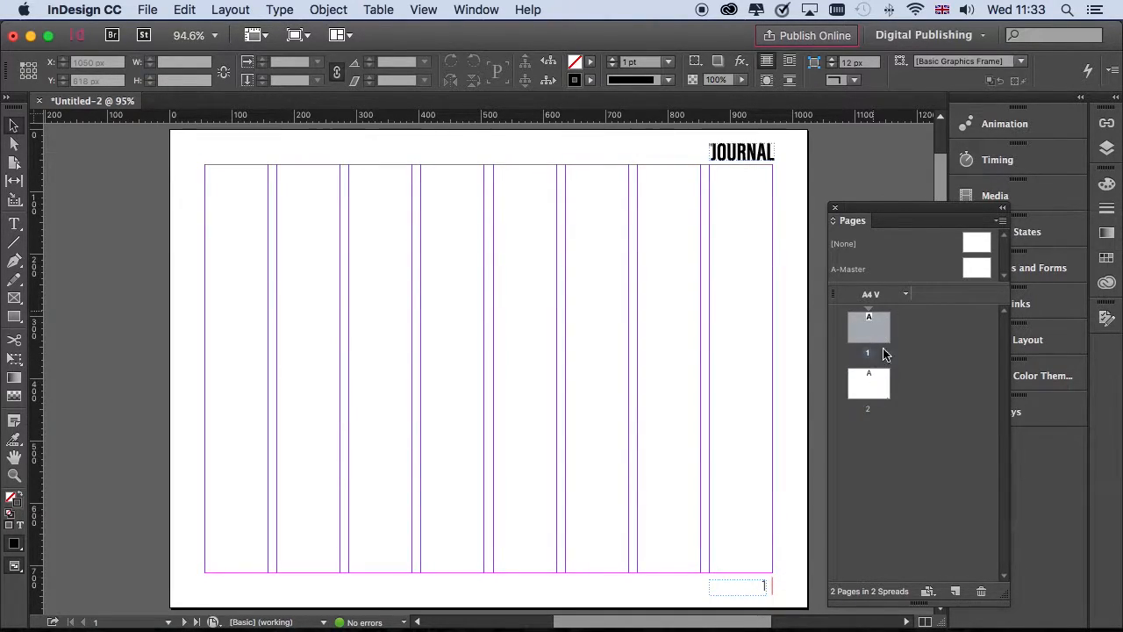
double_click(976, 270)
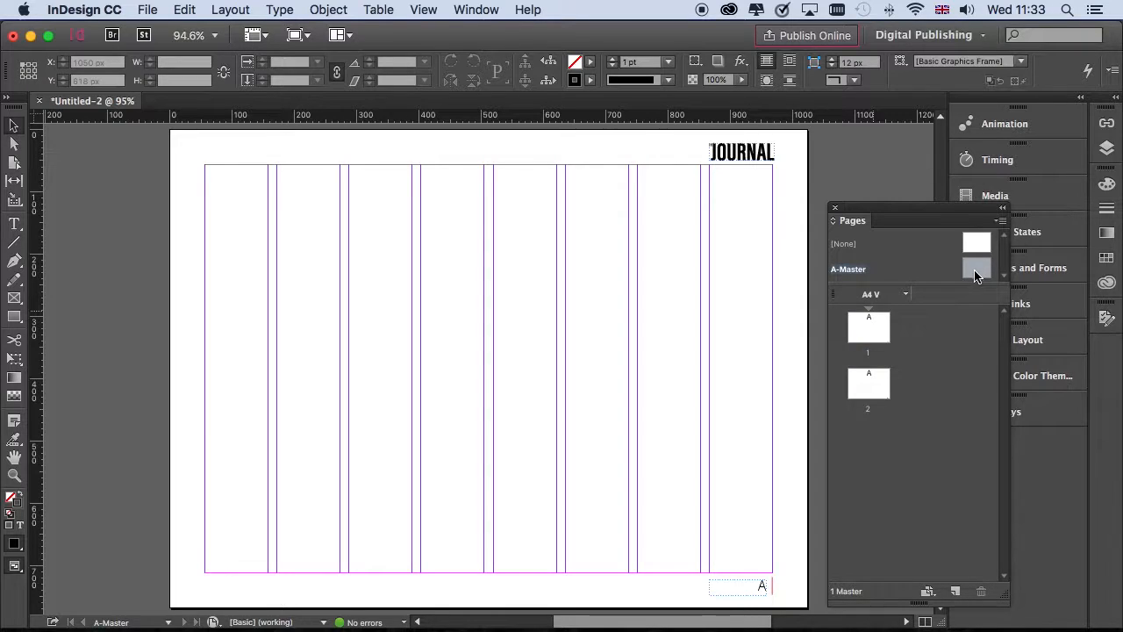
click(873, 332)
double_click(873, 332)
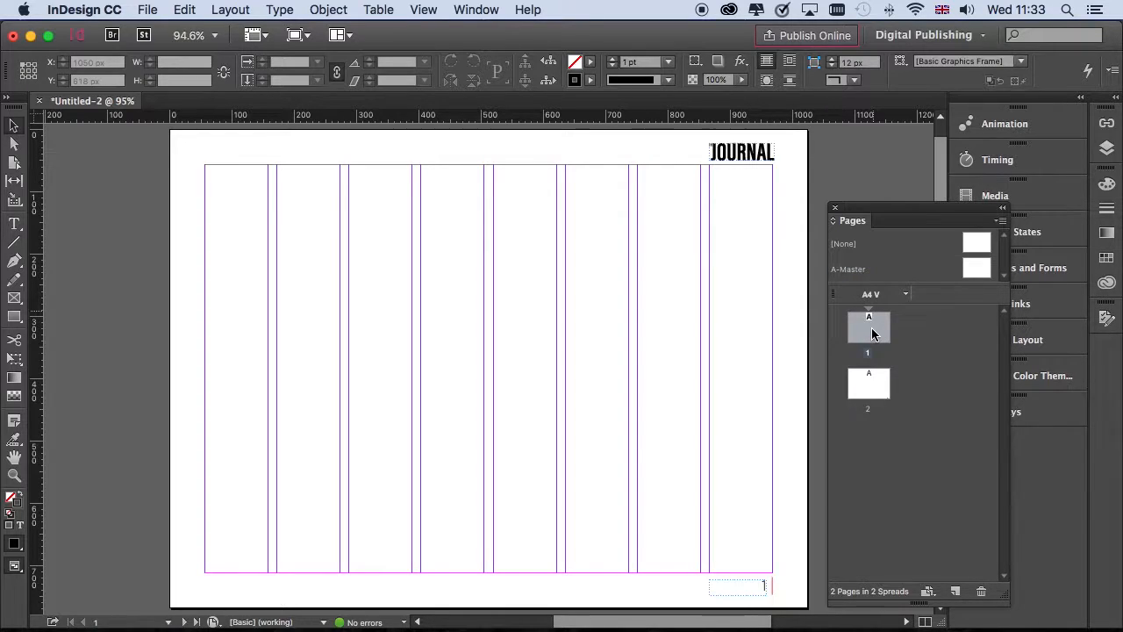
double_click(873, 397)
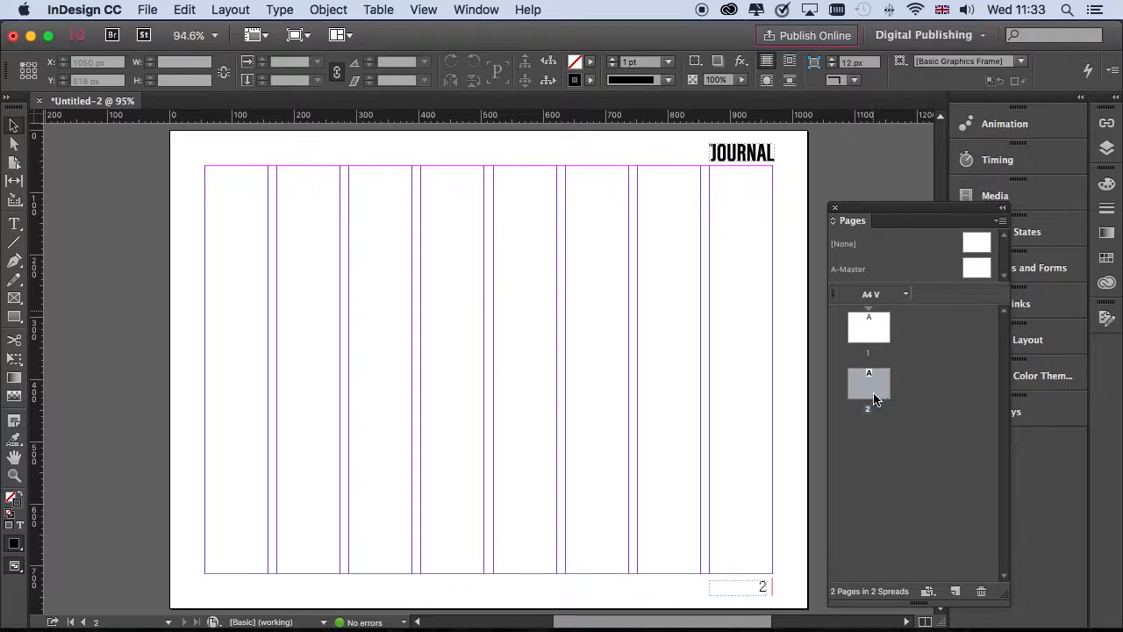
click(834, 208)
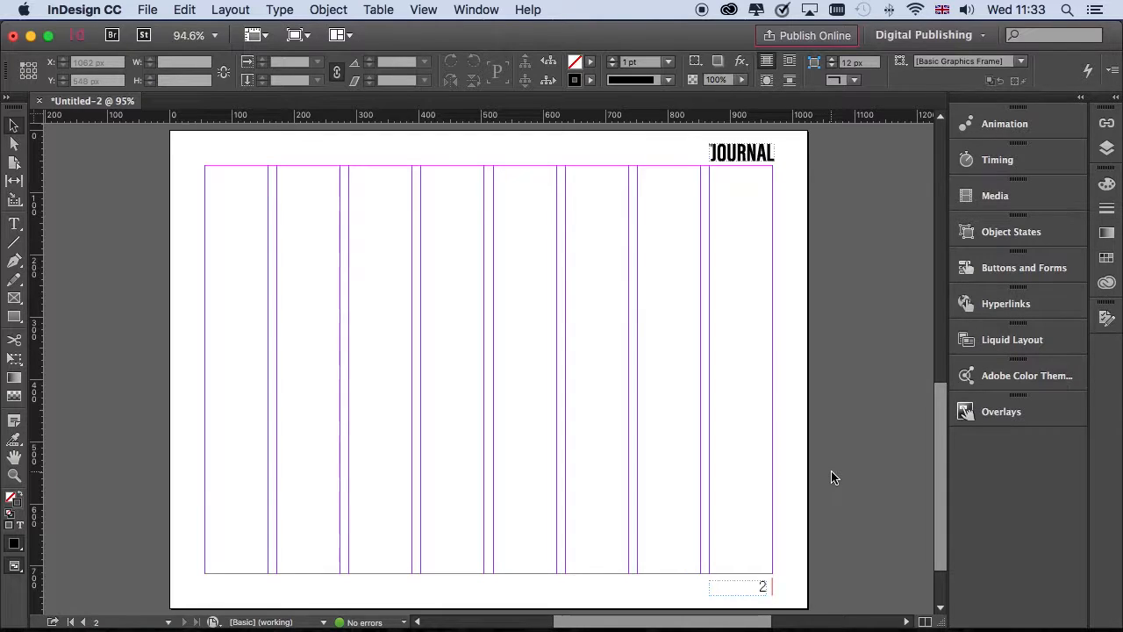